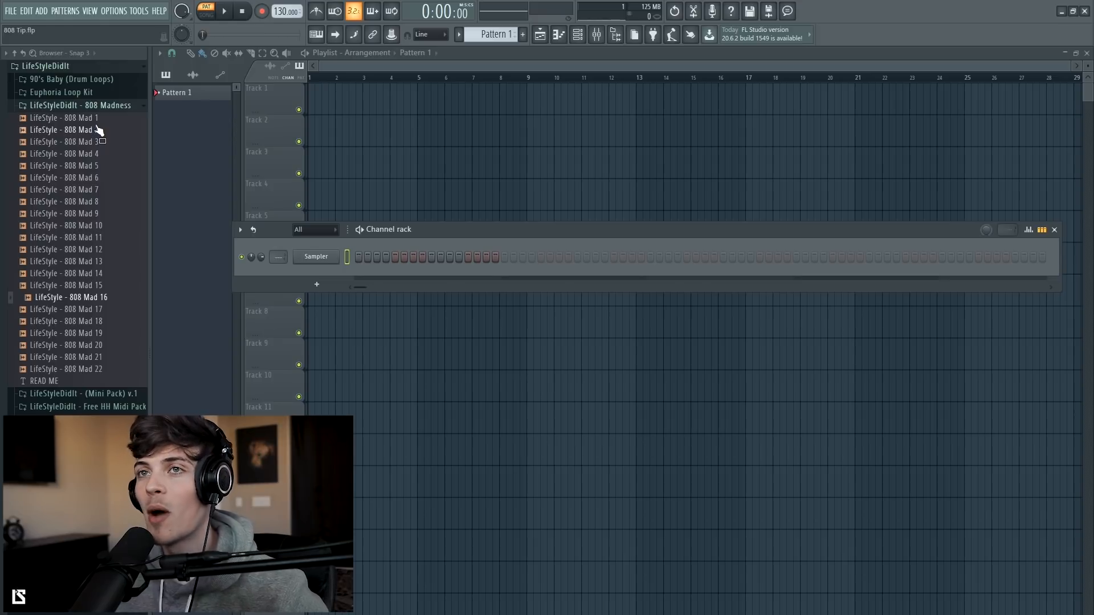
- Audition several samples in the LifeStyleDidIt - 808 Madness folder, including 808 Mad 1, 2, 9, 10, 17 and 18, to choose an 808
left_click(98, 118)
left_click(98, 141)
left_click(112, 276)
left_click(114, 323)
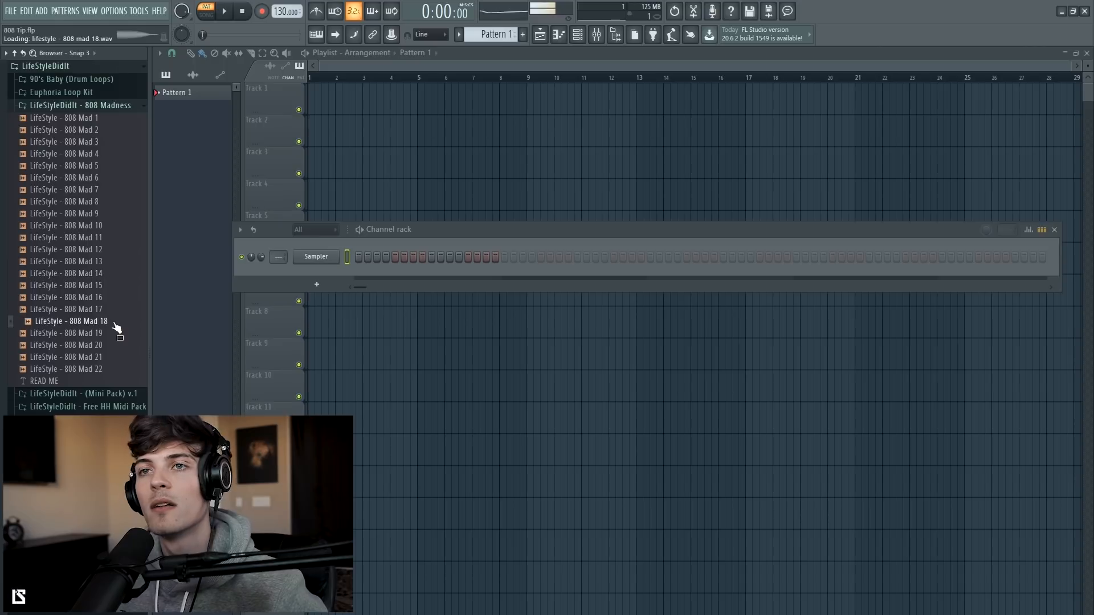
left_click(115, 346)
left_click(98, 203)
left_click(101, 177)
left_click(103, 135)
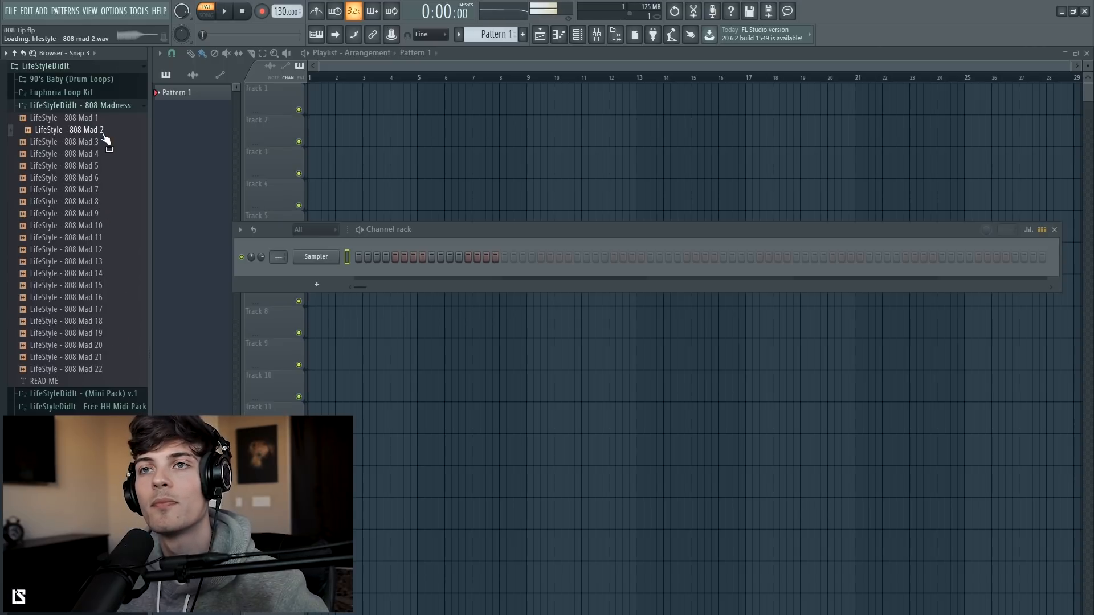
left_click(108, 298)
left_click(111, 309)
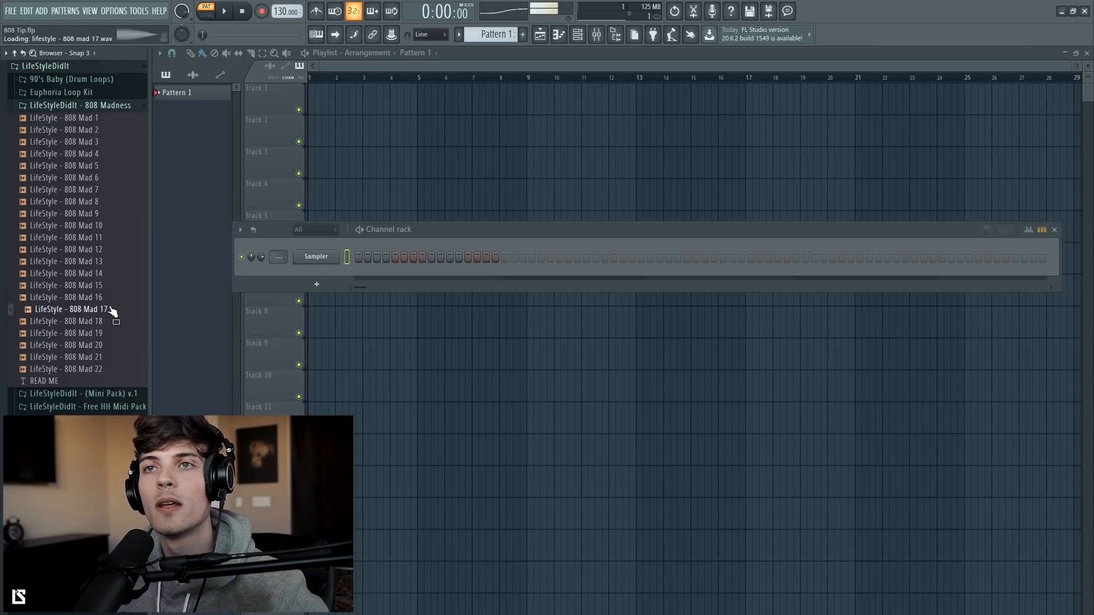
left_click(110, 214)
left_click(106, 226)
left_click(106, 217)
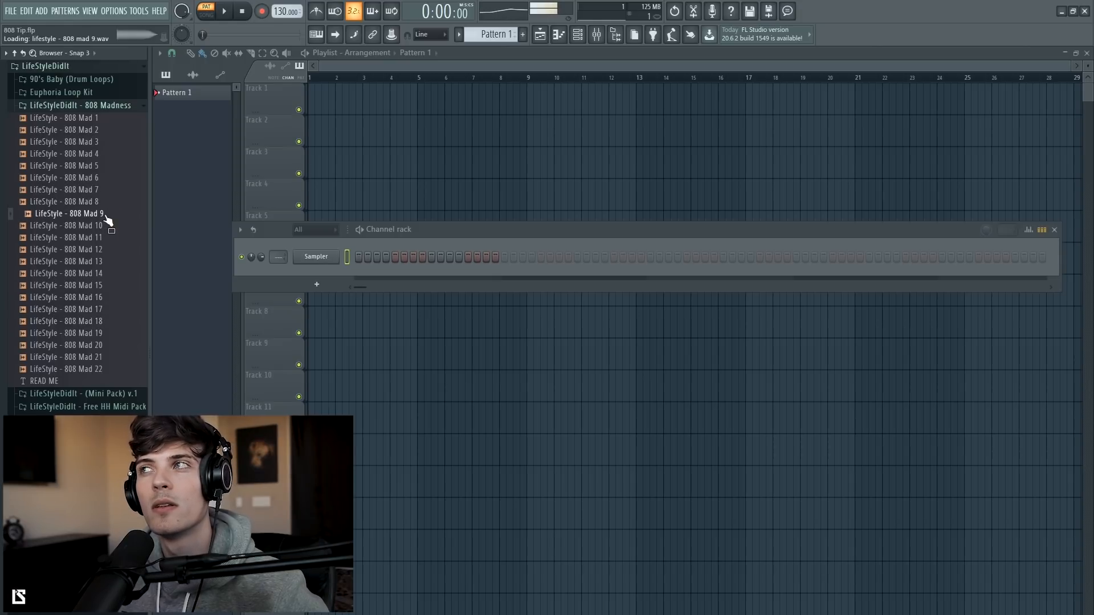
- Add the LifeStyle - 808 Mad 9 sample as a new channel and inspect its waveform in the channel settings
left_click_drag(103, 219, 317, 273)
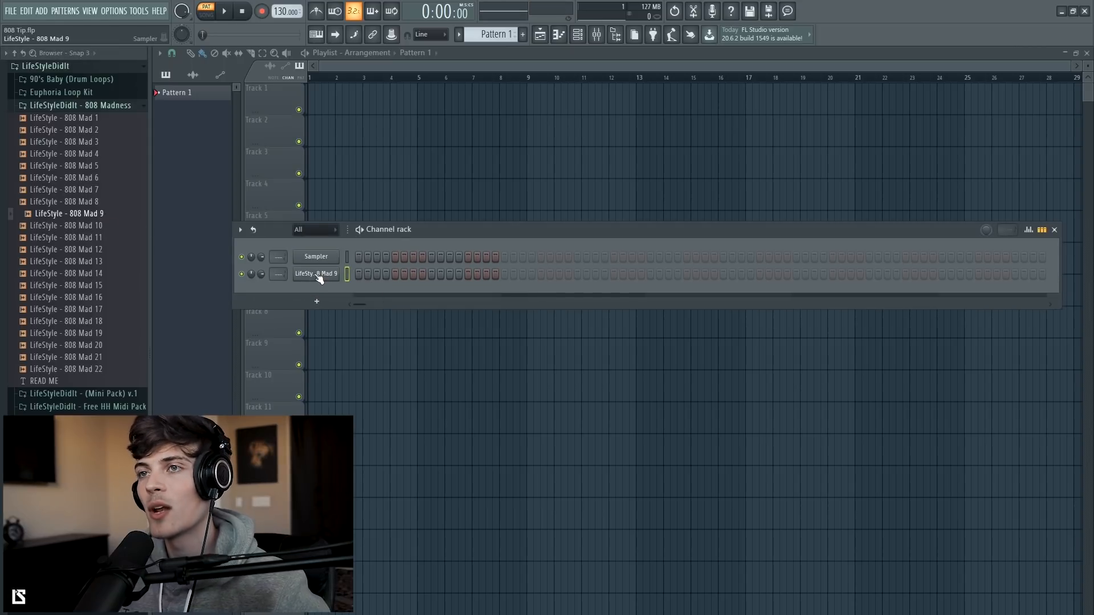
left_click(318, 275)
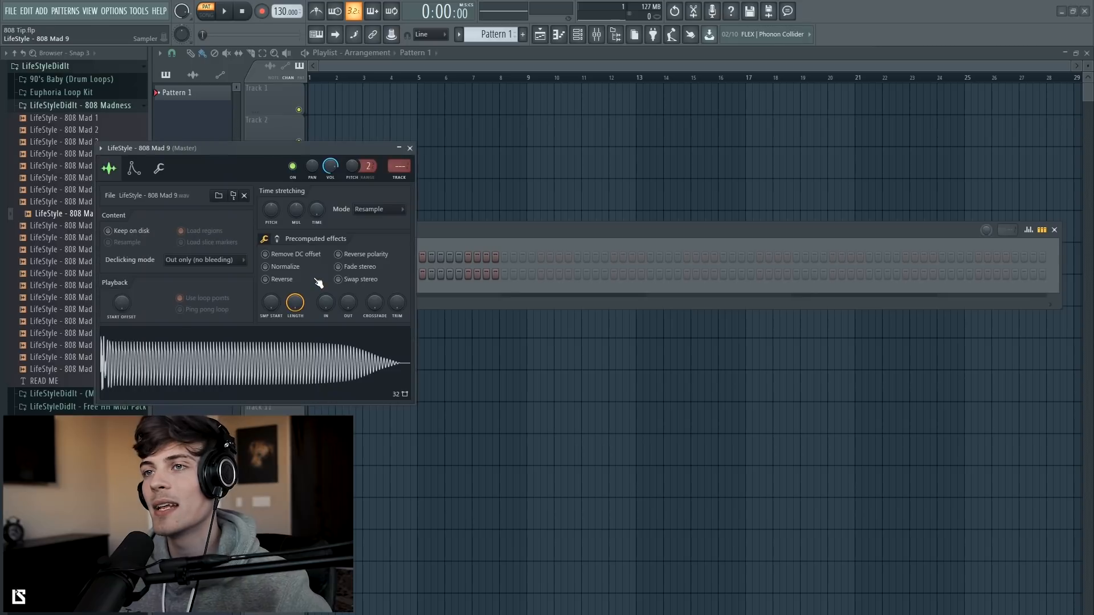
left_click(306, 358)
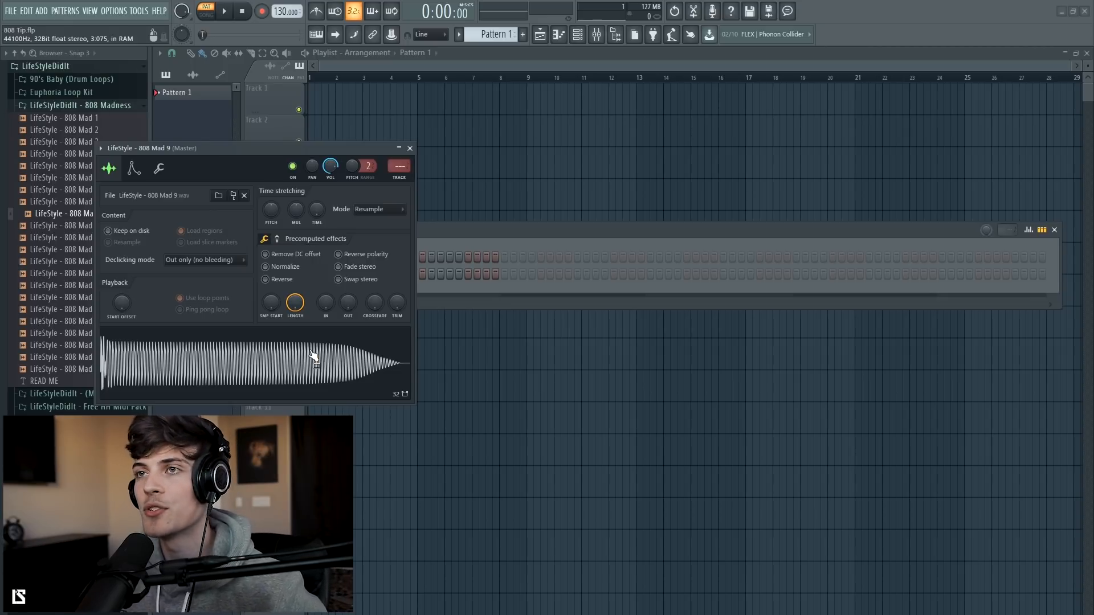
left_click(410, 149)
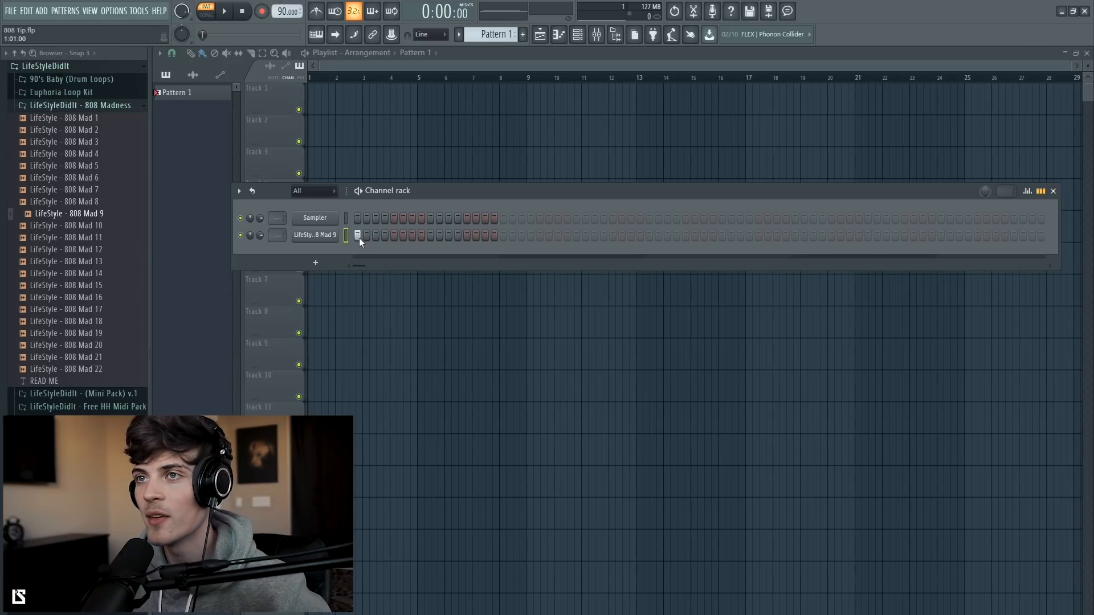
- Enable Cut itself on the 808 Mad 9 channel and delete the default Sampler channel
right_click(324, 238)
left_click(363, 308)
right_click(323, 218)
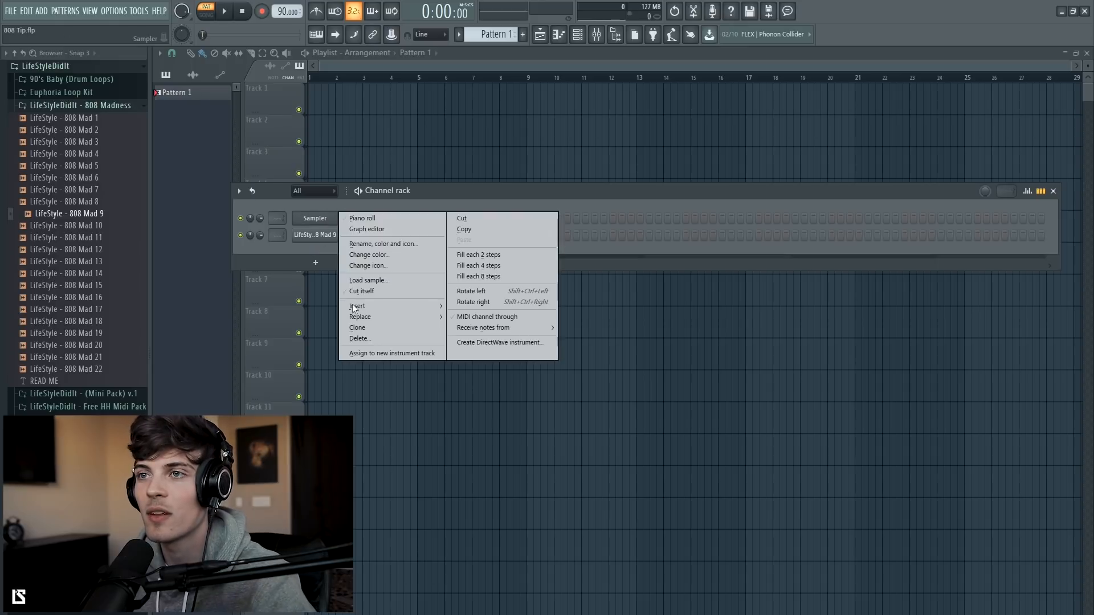
left_click(357, 338)
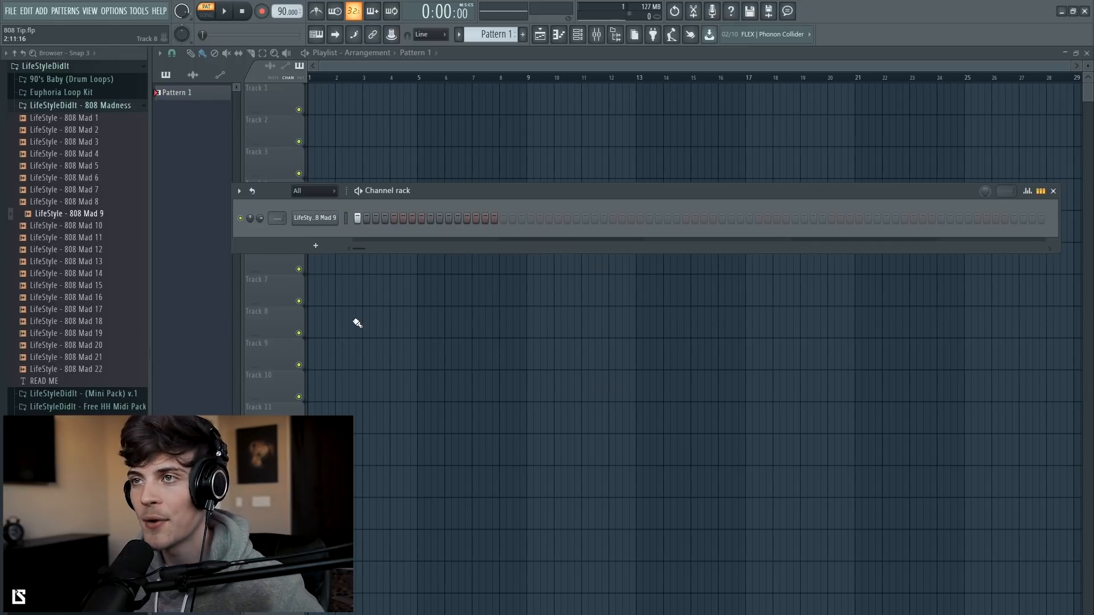
key("space")
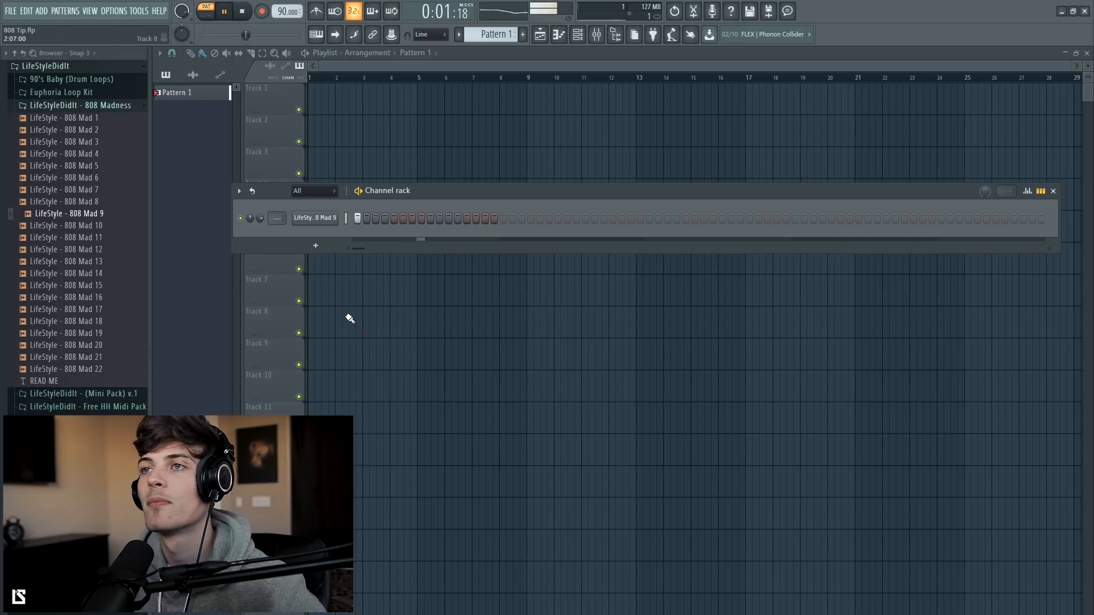
key("space")
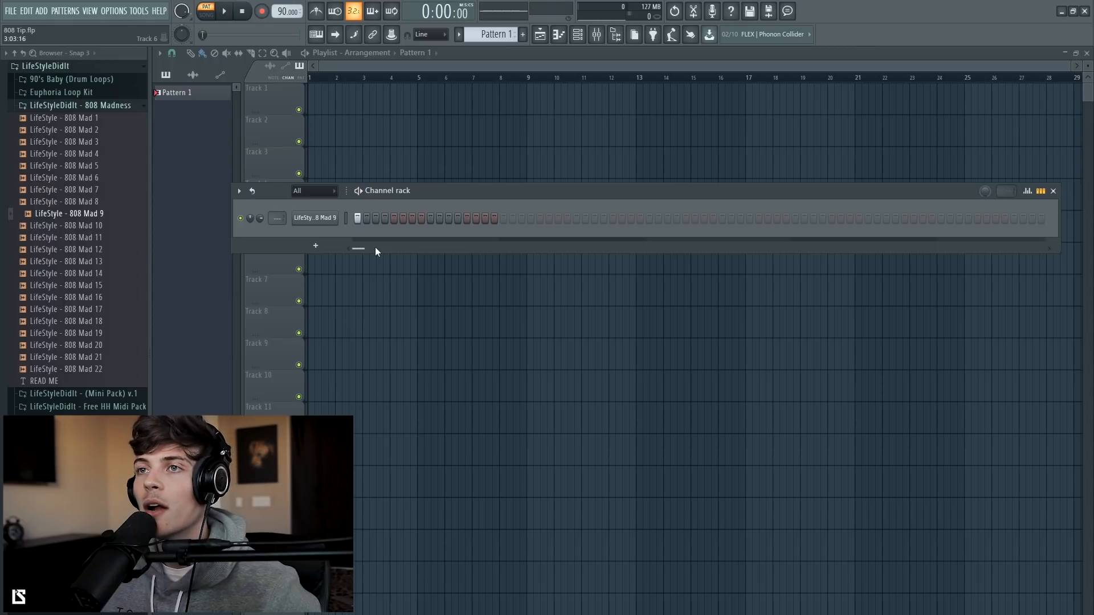
- Clone the 808 Mad 9 channel in the channel rack
right_click(322, 221)
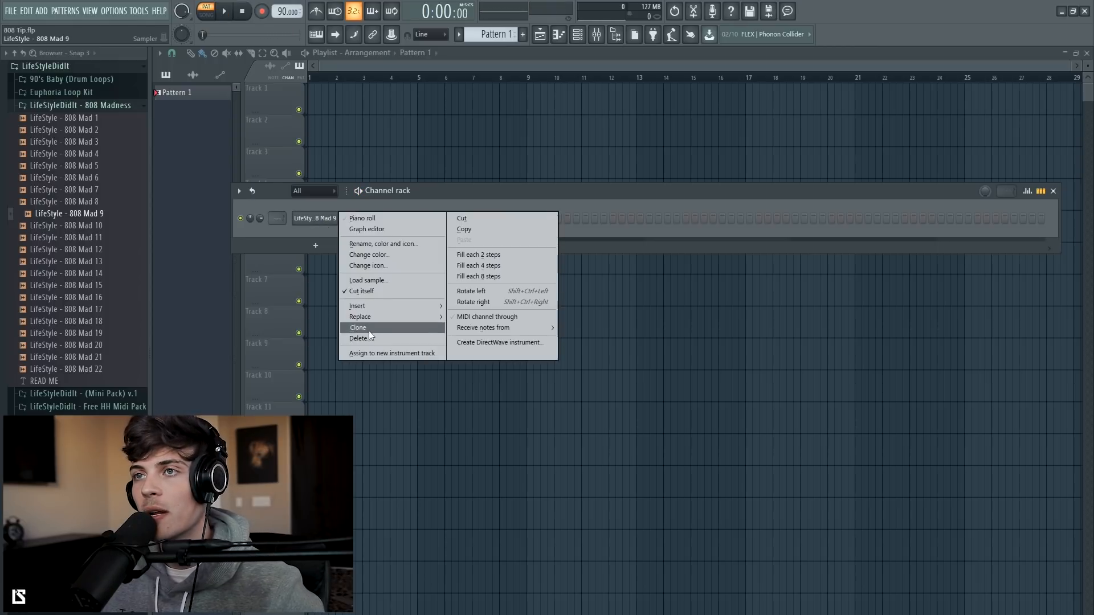
left_click(369, 330)
left_click_drag(434, 194, 434, 210)
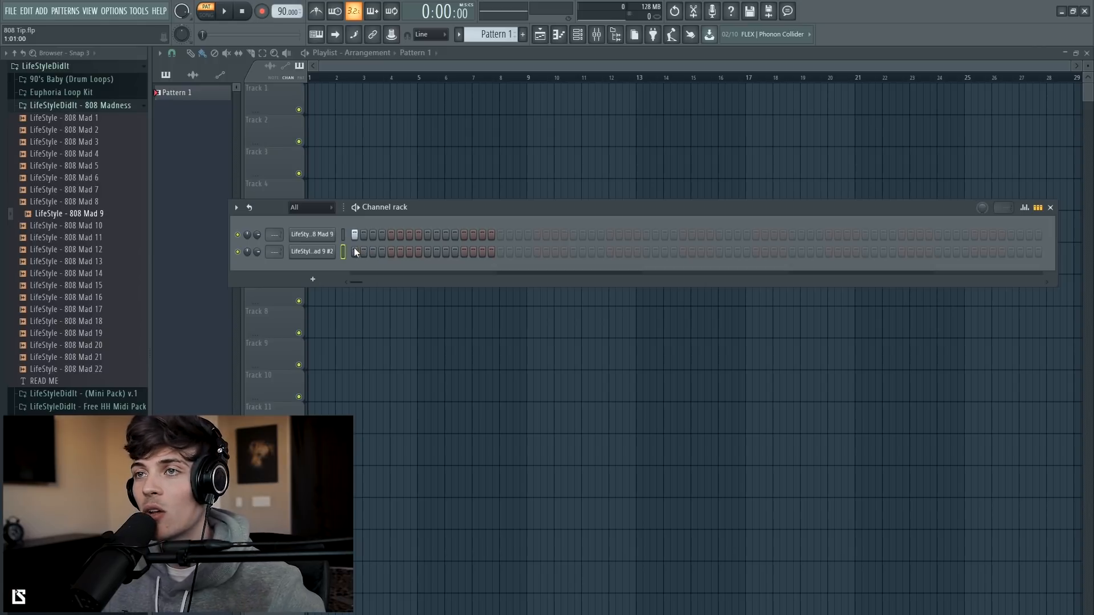
- Rename the original 808 channel as 808 9
left_click(343, 235)
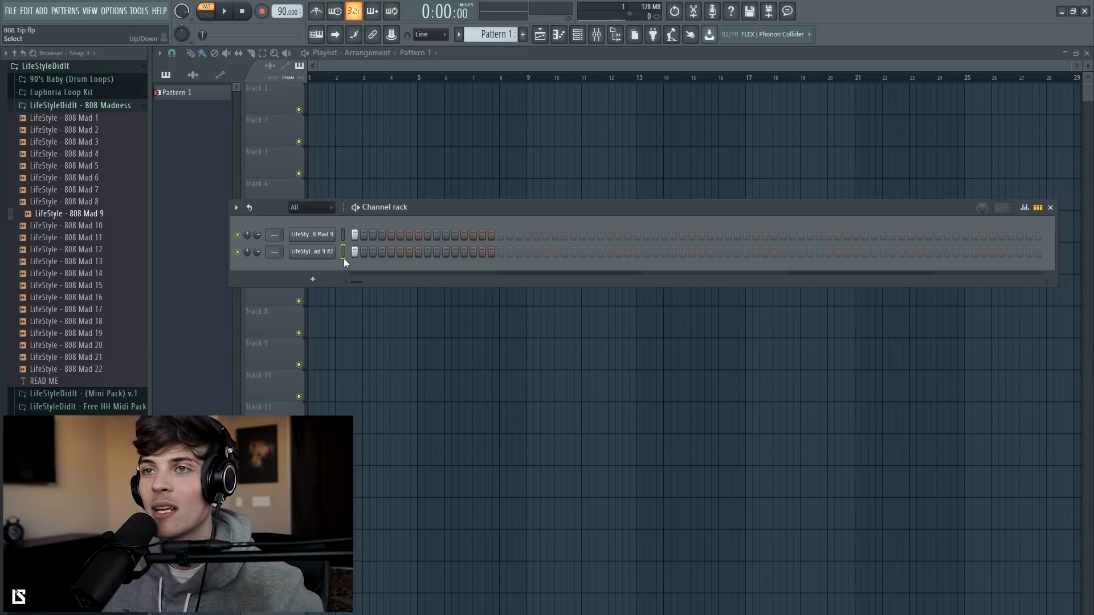
key("F2")
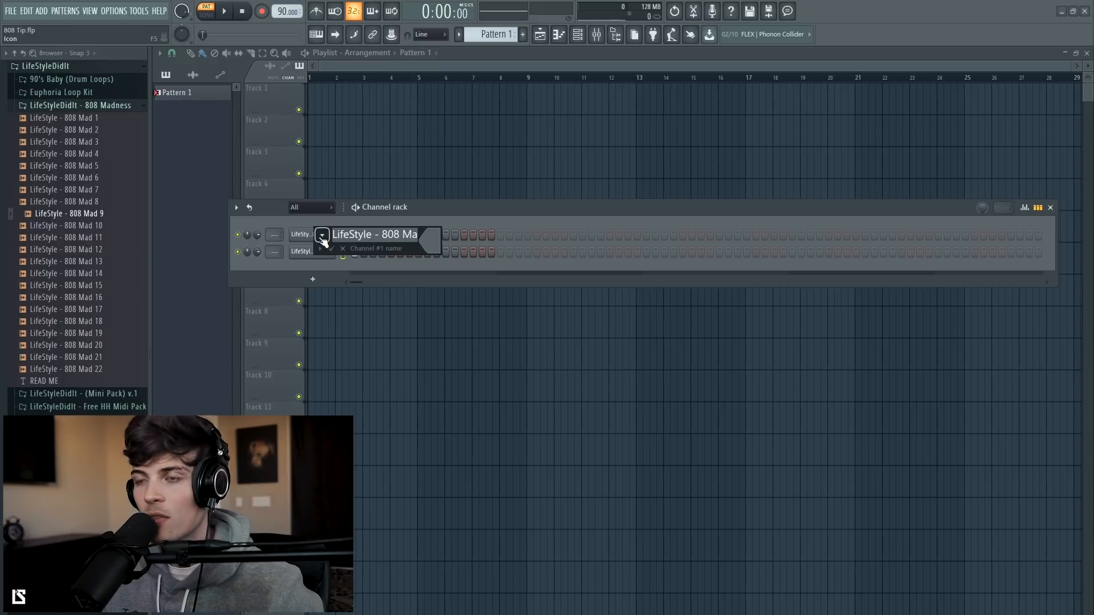
type("808")
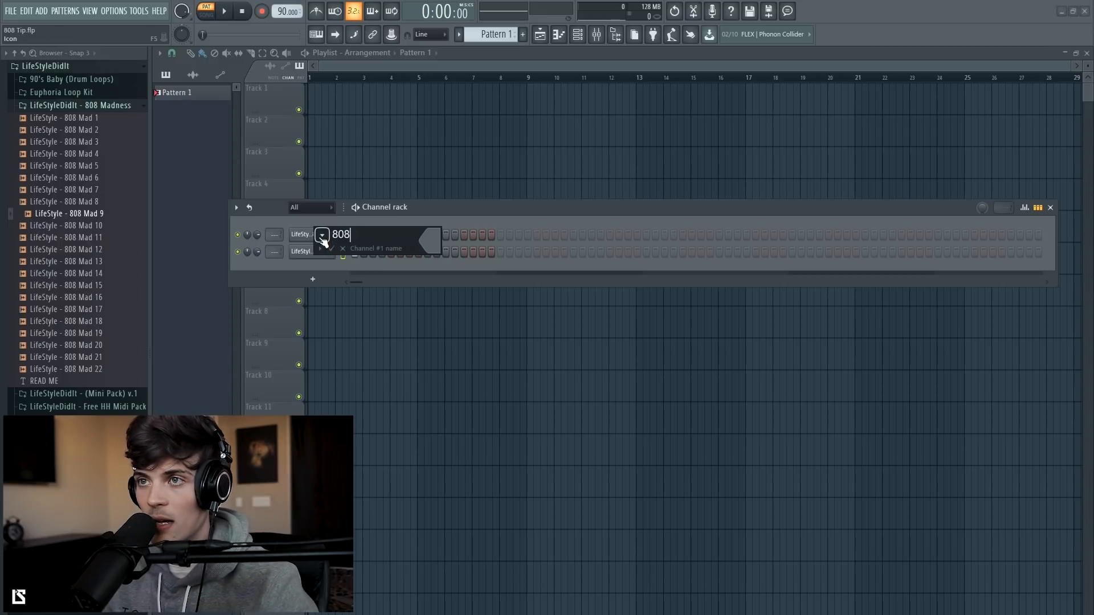
type(" 9")
key("Return")
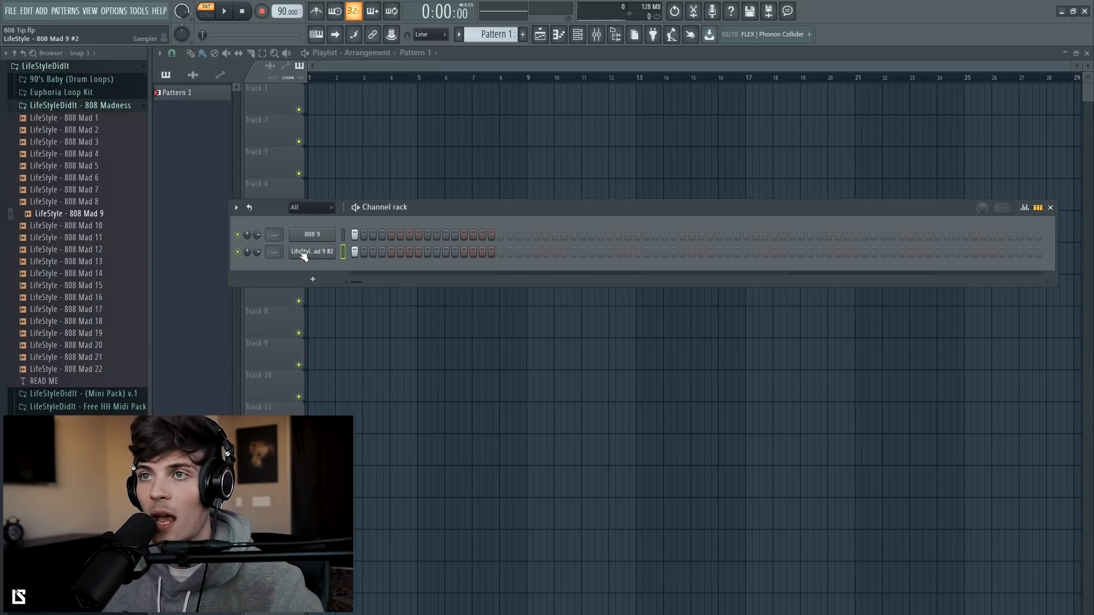
- Rename the cloned channel as 808 9 harmonic
key("F2")
type("808 9 harmoni")
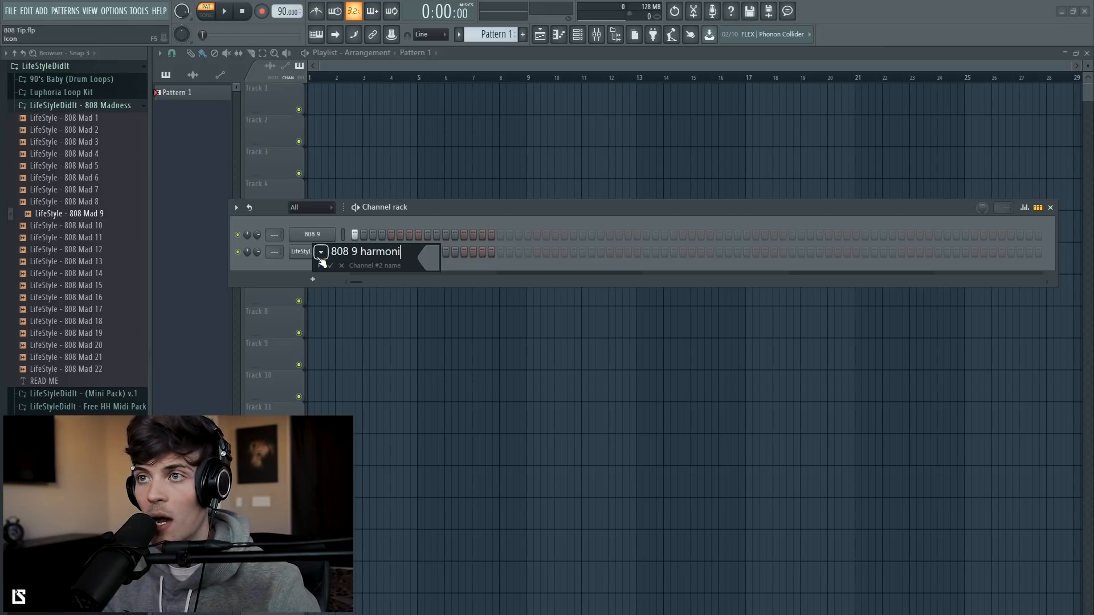
type("c")
key("Return")
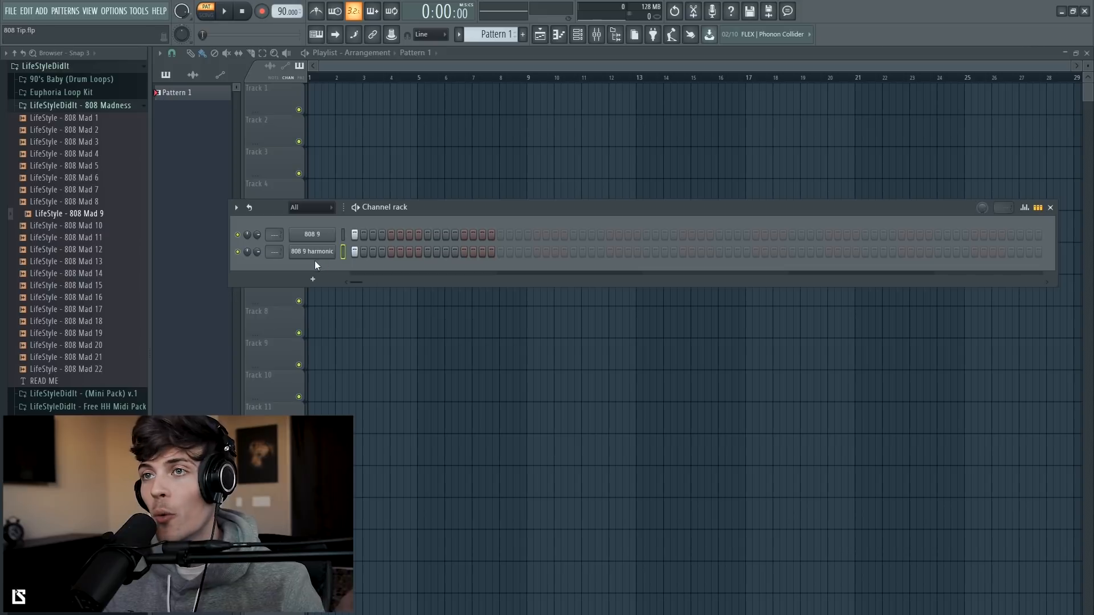
- Mute the 808 9 harmonic channel and route the two 808 channels to consecutive mixer tracks starting from Insert 3
left_click(238, 252)
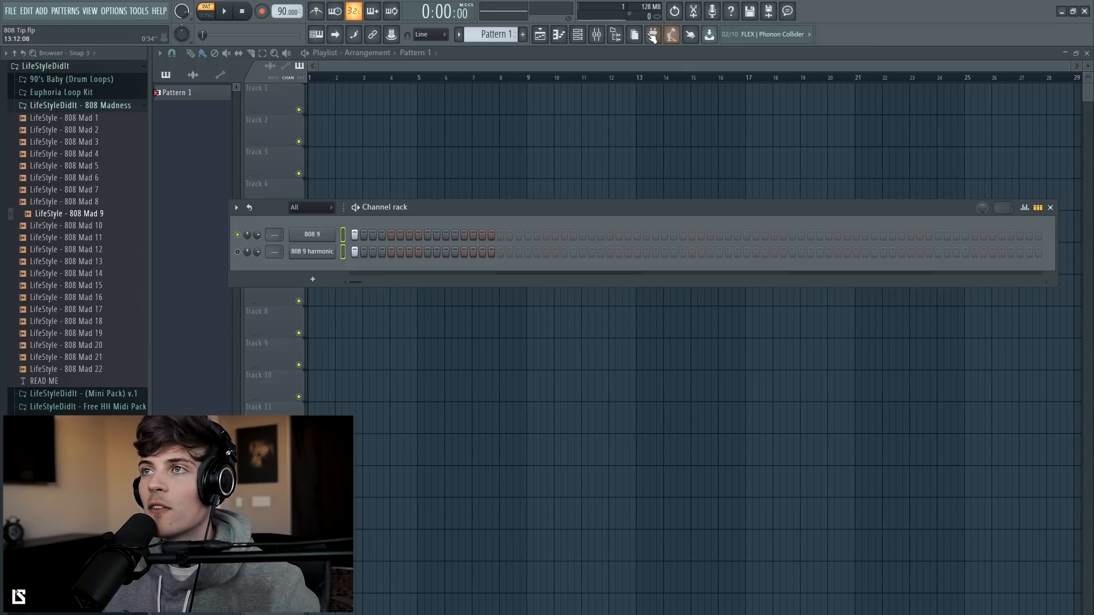
left_click(597, 34)
left_click(380, 264)
right_click(379, 263)
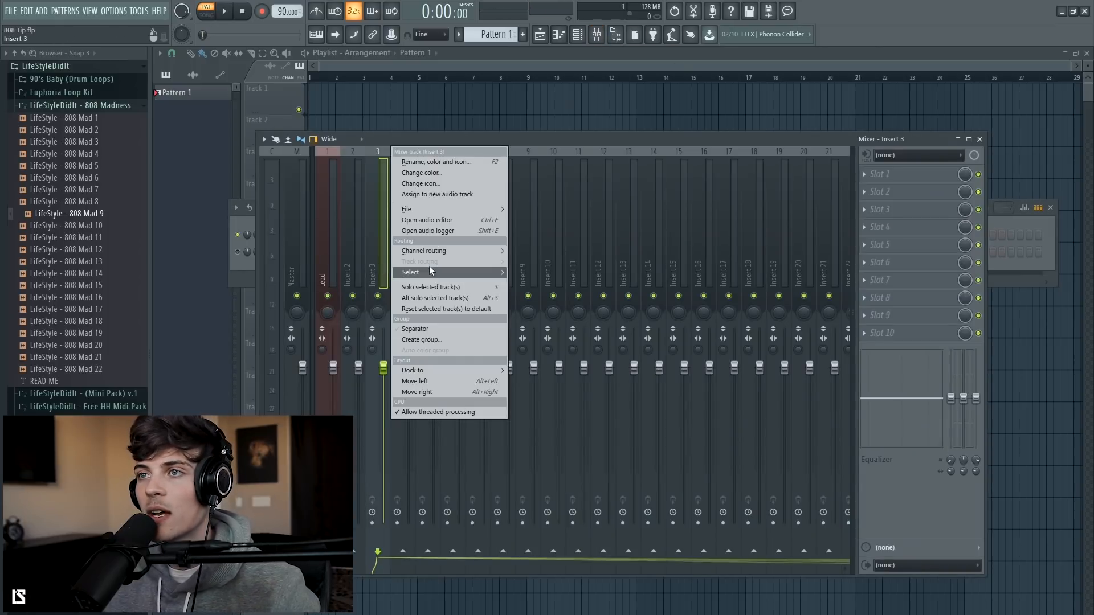
mouse_move(490, 251)
left_click(581, 261)
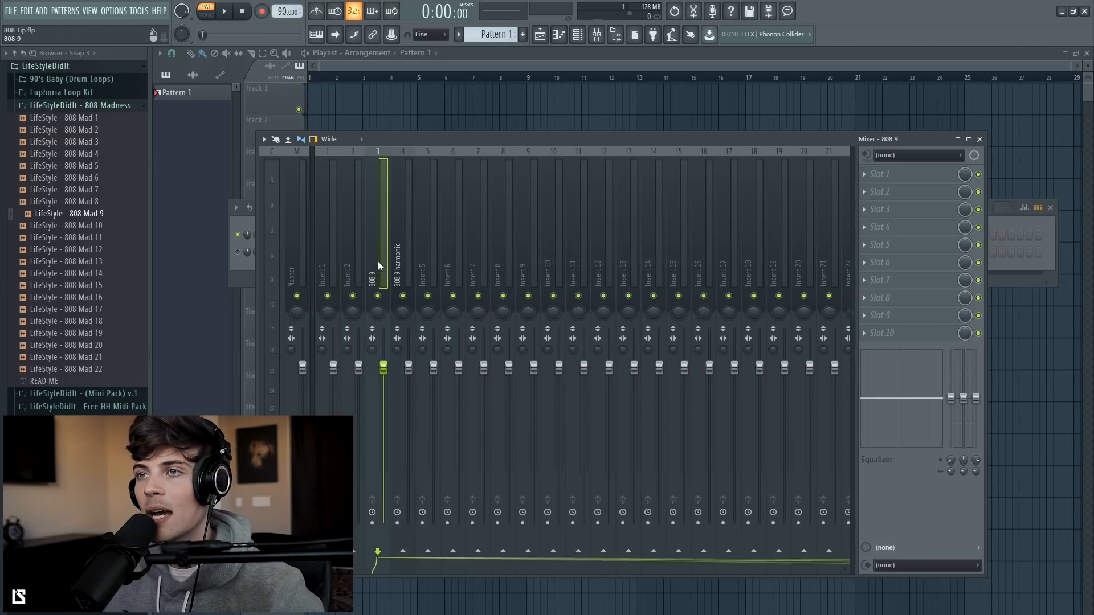
- Give the 808 9 mixer track a green color
double_click(383, 280)
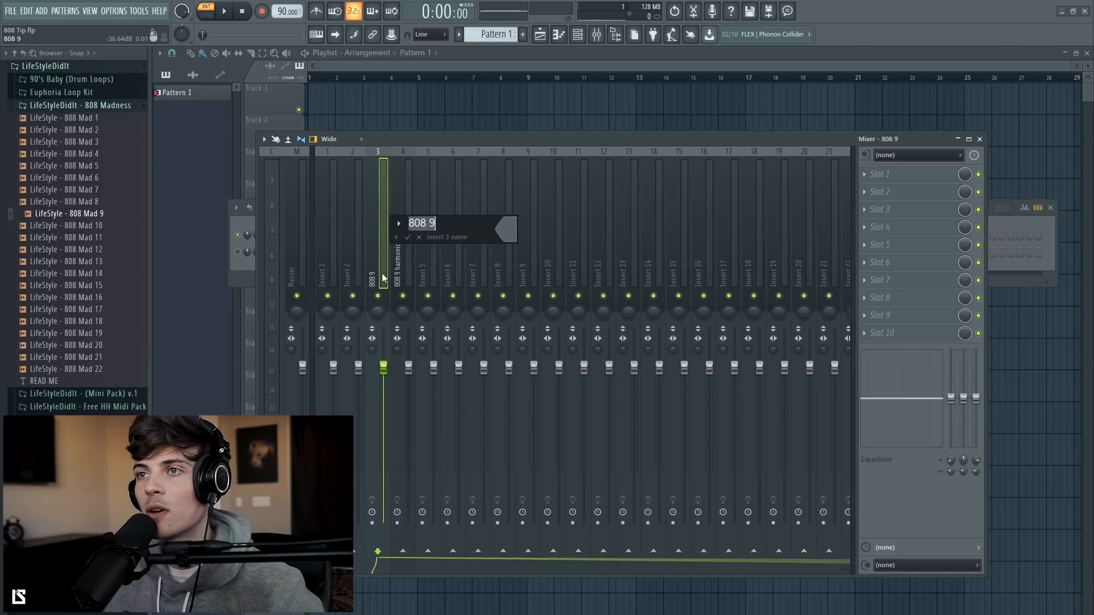
left_click(507, 230)
left_click(533, 224)
key("Return")
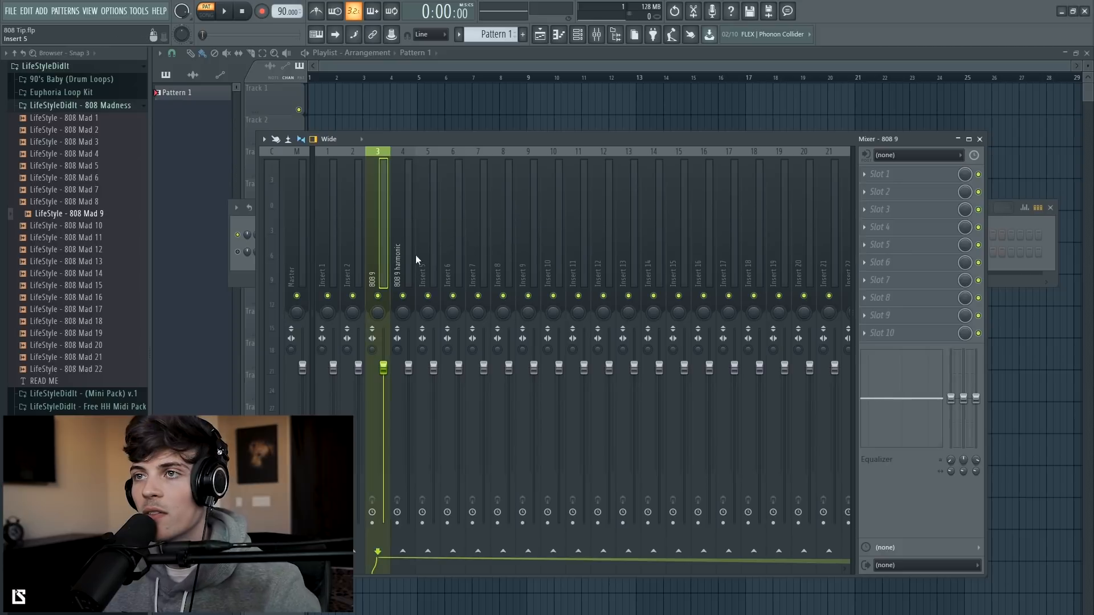
- Give the 808 9 harmonic mixer track a yellow color
left_click(406, 262)
key("F2")
left_click(531, 229)
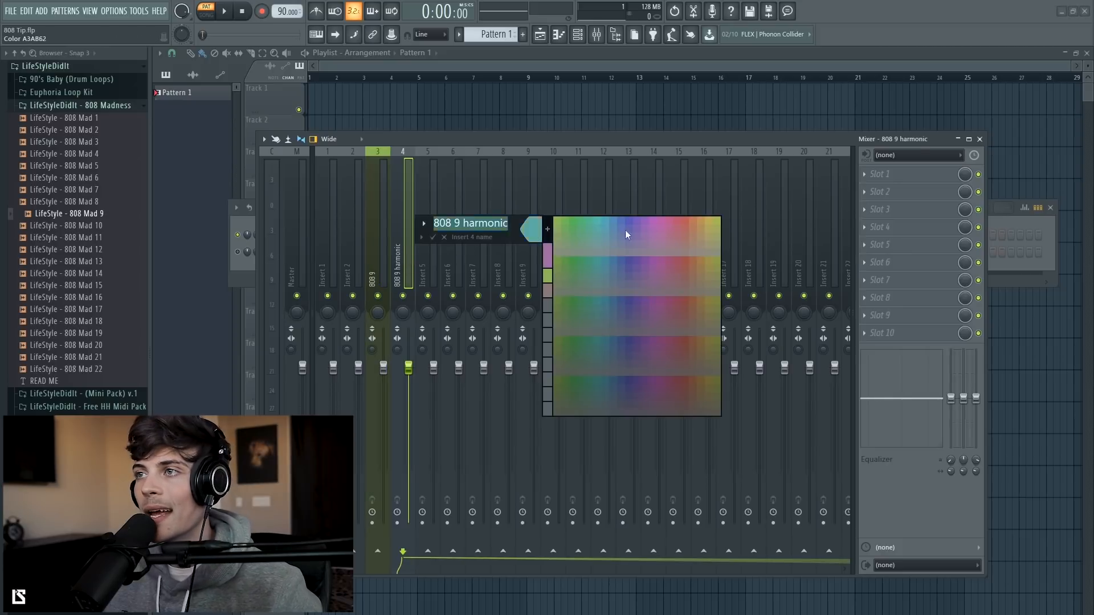
left_click(715, 222)
key("Return")
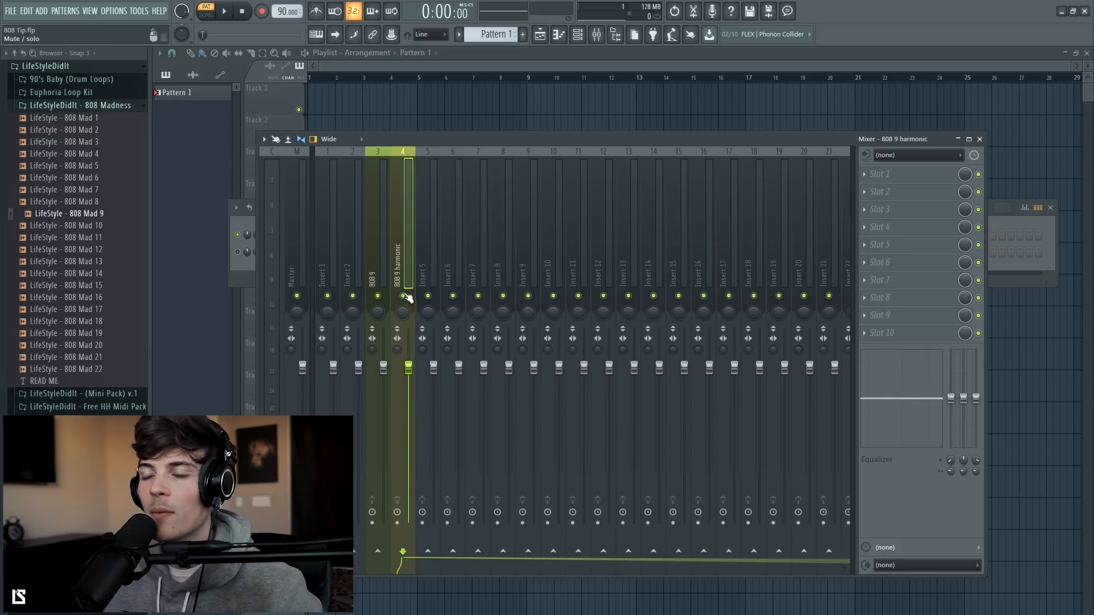
- Merge the 808 9 mixer track's stereo separation to mono, and solo the 808 9 and 808 9 harmonic tracks in turn
left_click(379, 302)
left_click_drag(373, 350, 373, 302)
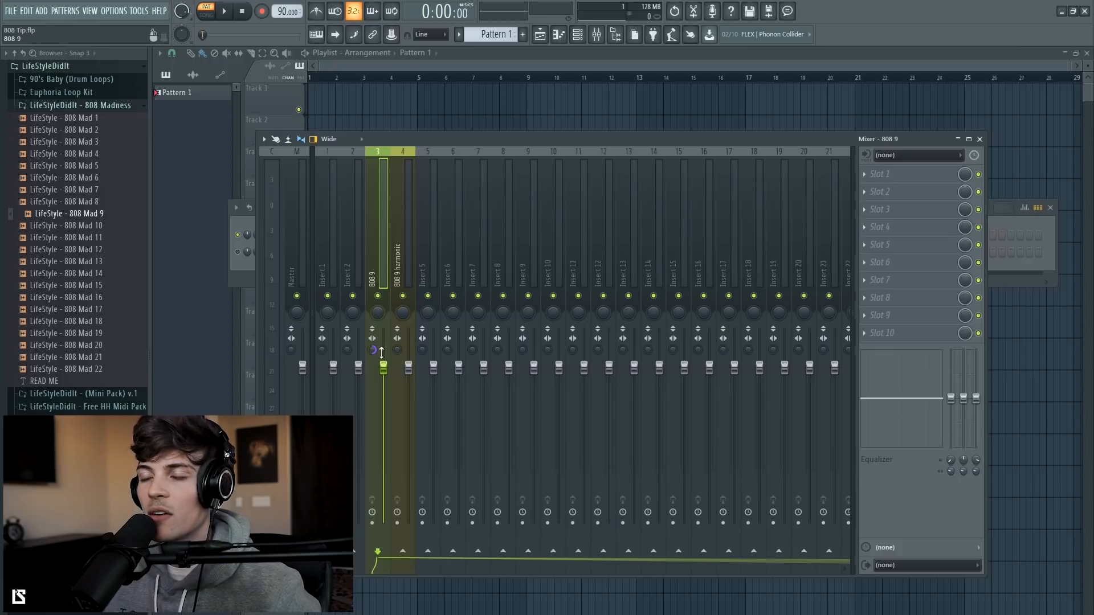
right_click(378, 296)
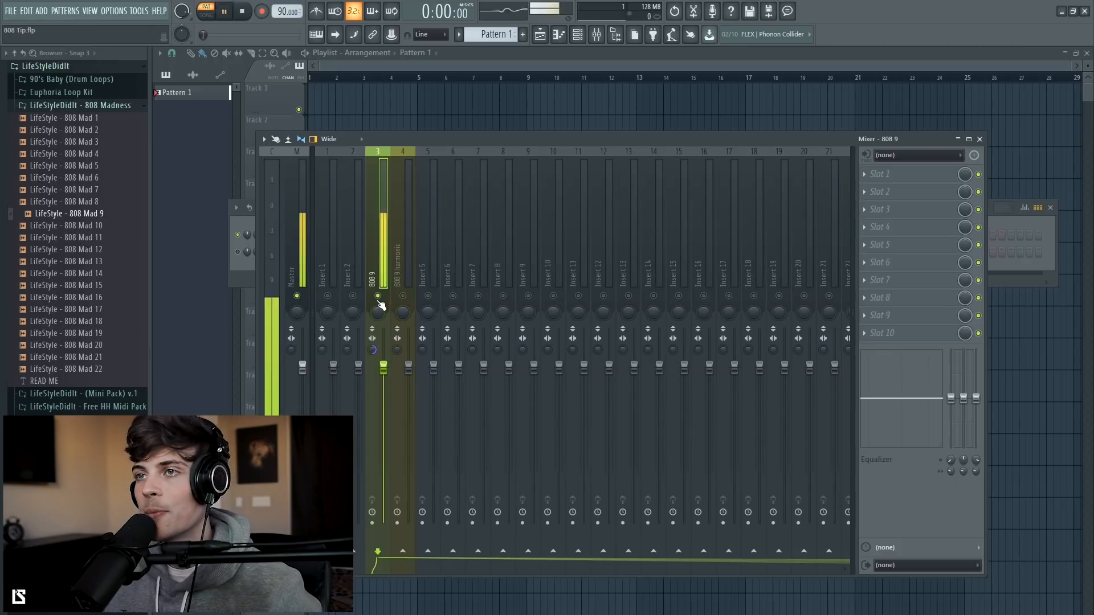
right_click(403, 295)
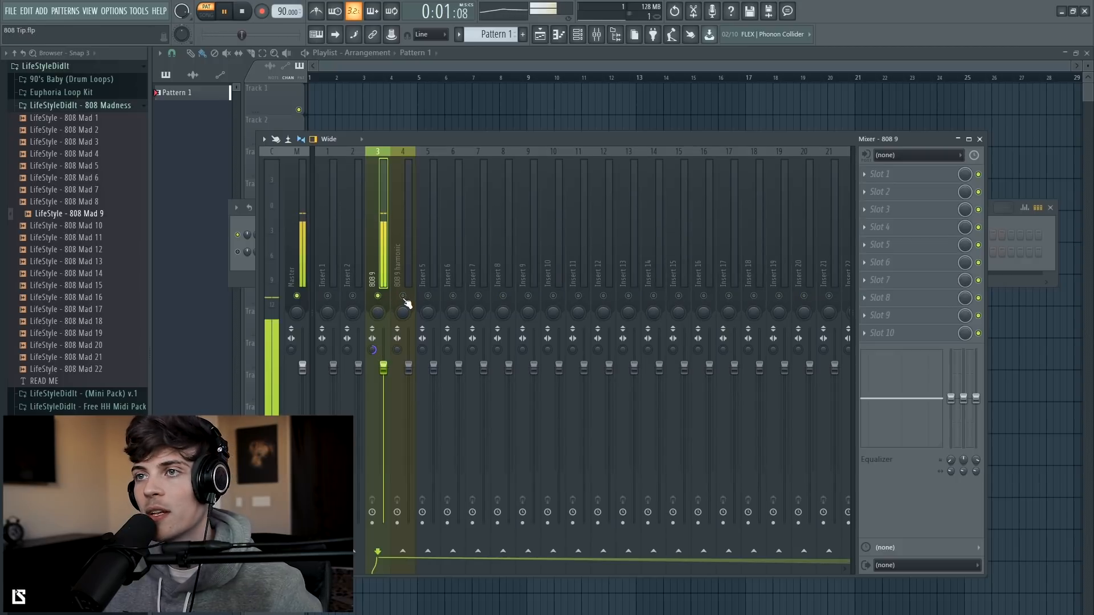
- Load the Waves Kramer Tape Stereo plugin into effect slot 2 of the 808 9 harmonic track and reposition its window
left_click(870, 193)
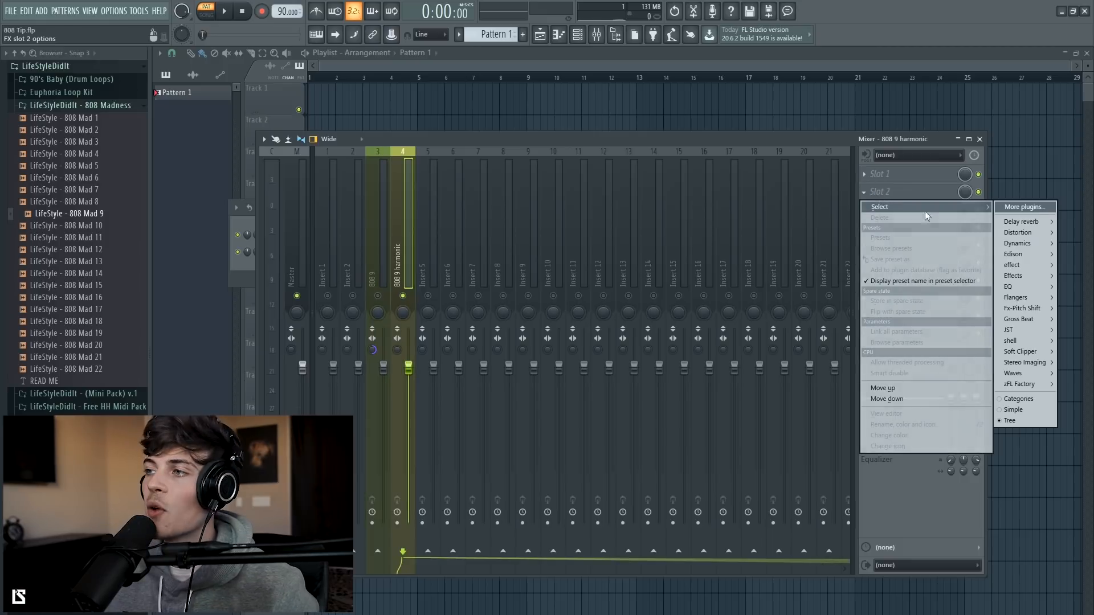
mouse_move(1013, 373)
left_click(938, 395)
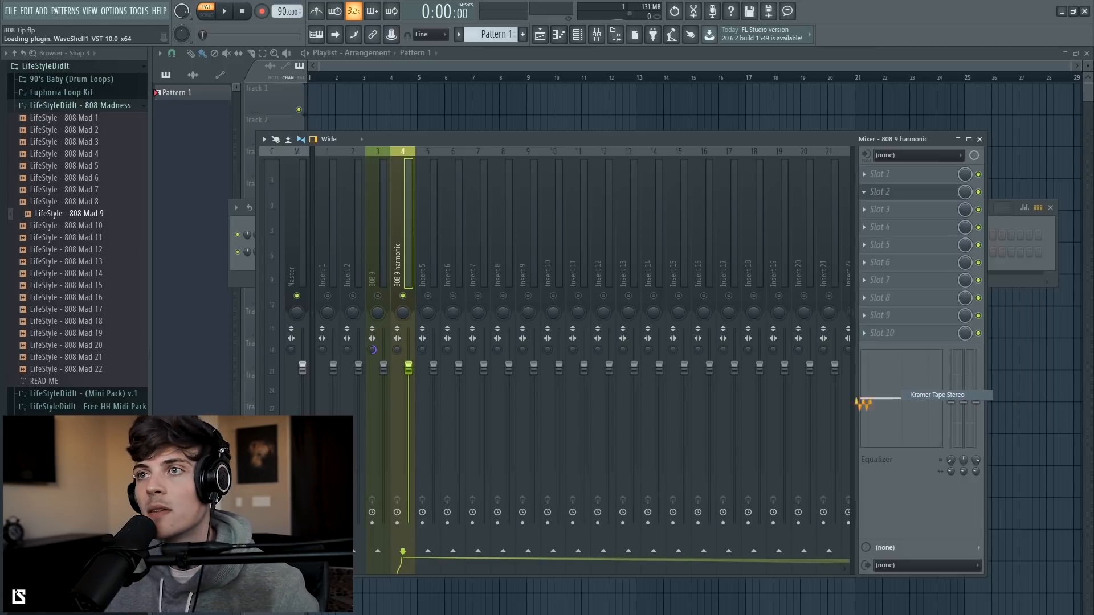
left_click_drag(233, 106, 620, 315)
left_click_drag(551, 326, 545, 283)
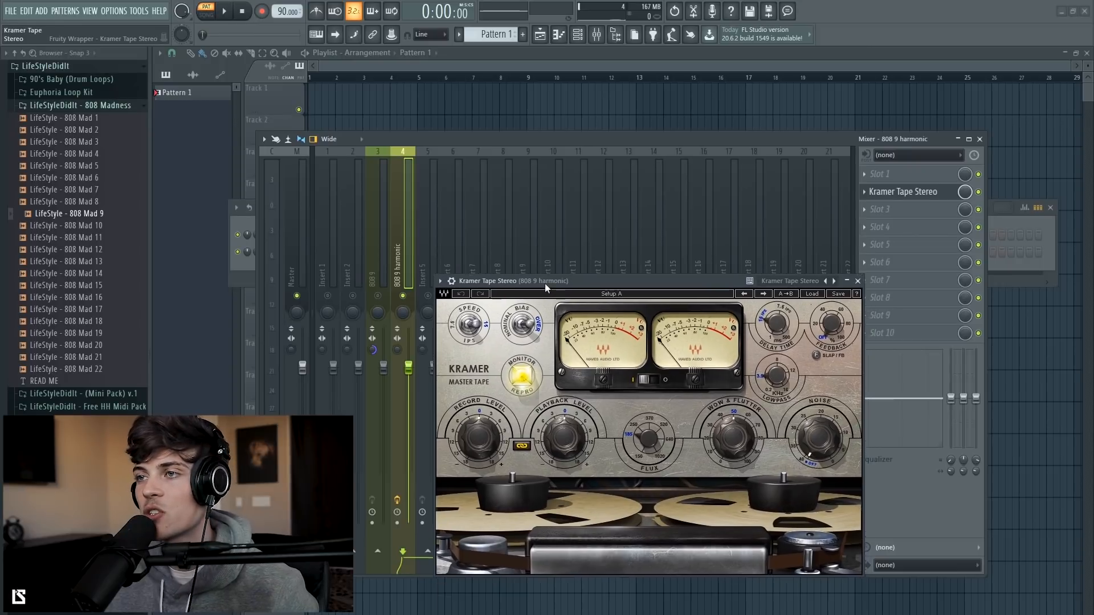
- Raise the record level and flux in Kramer Tape Stereo while the pattern plays
left_click_drag(475, 432, 474, 422)
left_click_drag(644, 431, 644, 427)
key("space")
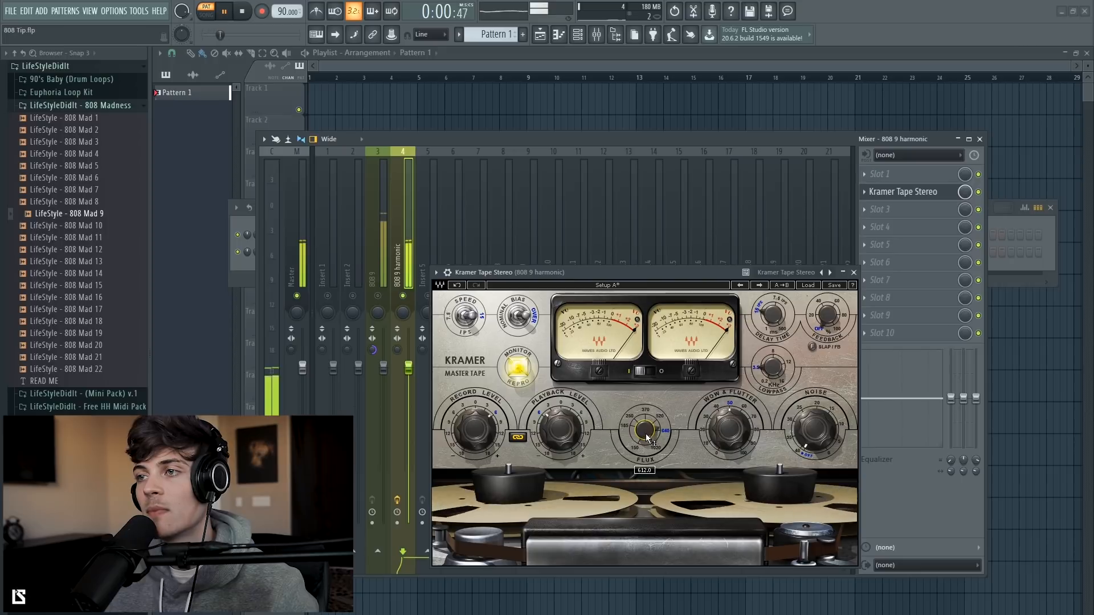
left_click_drag(645, 435, 645, 433)
left_click_drag(476, 431, 476, 428)
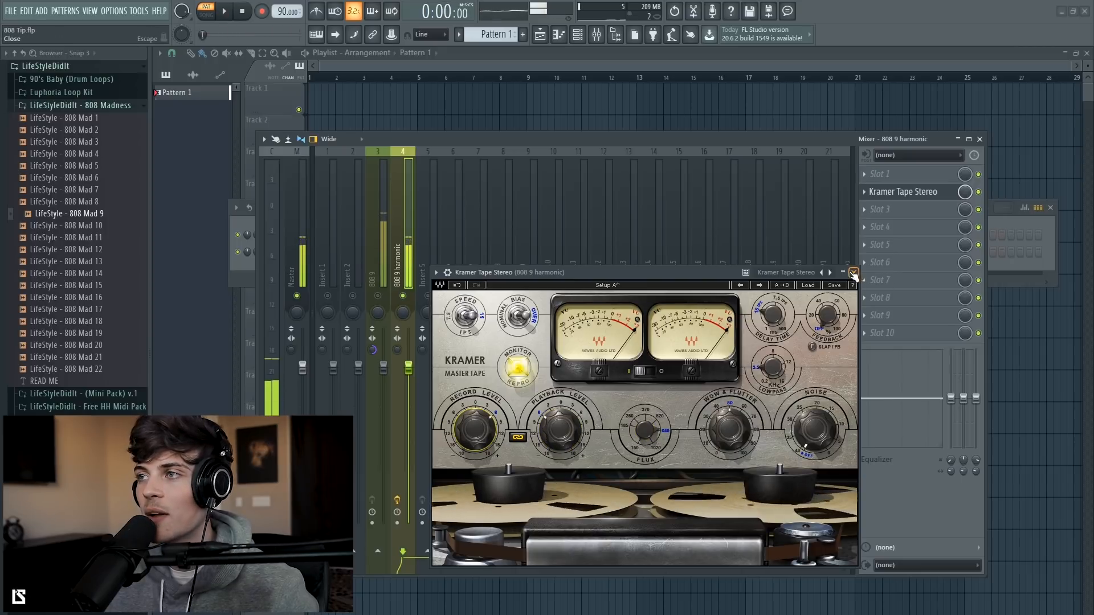
- Load Fruity parametric EQ 2 into effect slot 3 of the 808 9 harmonic track, after closing Kramer Tape Stereo
left_click(854, 272)
key("space")
left_click(887, 214)
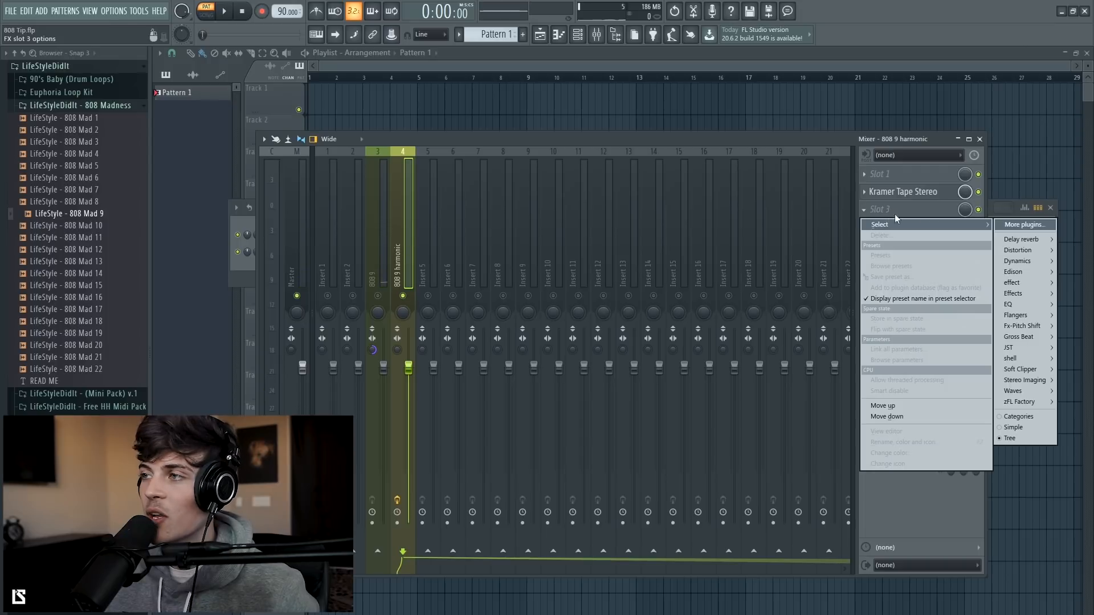
mouse_move(1015, 304)
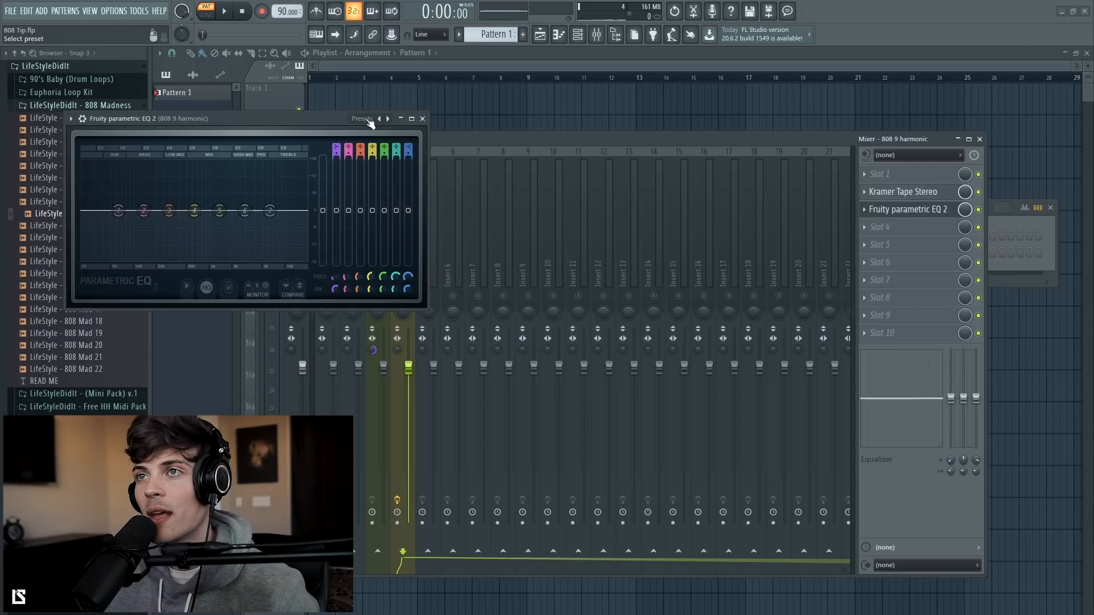
- Apply the Low Cut preset to the equalizer and raise the band 1 cutoff to about 400 Hz
left_click(364, 120)
left_click(396, 156)
left_click_drag(189, 119, 350, 174)
left_click_drag(266, 266, 340, 266)
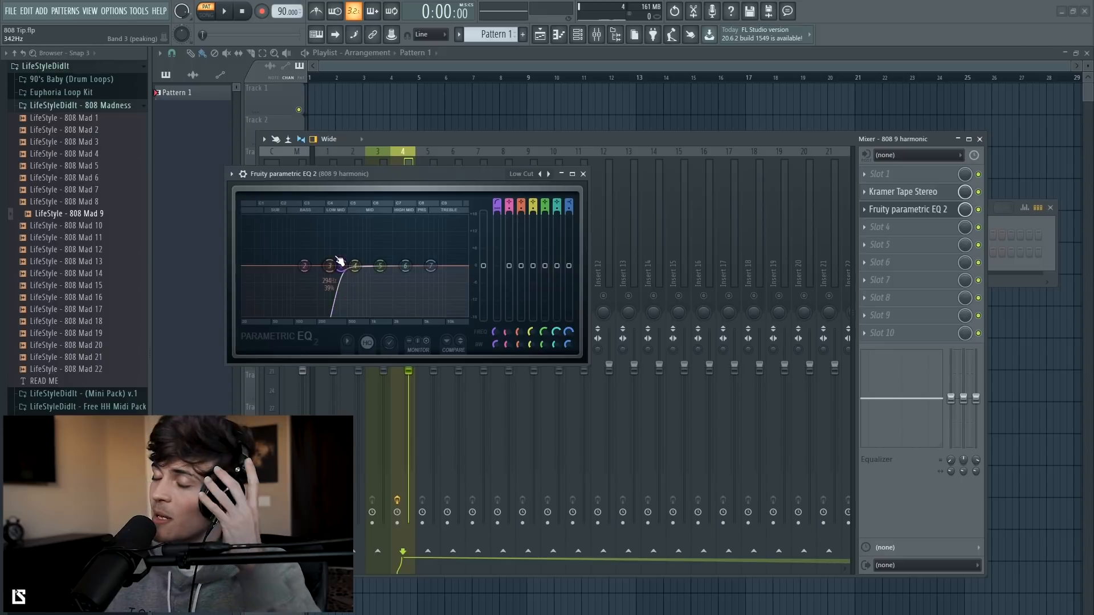
- Try a treble boost on EQ band 6 around 8.4 kHz while the pattern plays, and reset the band
key("space")
left_click_drag(341, 265, 440, 220)
key("space")
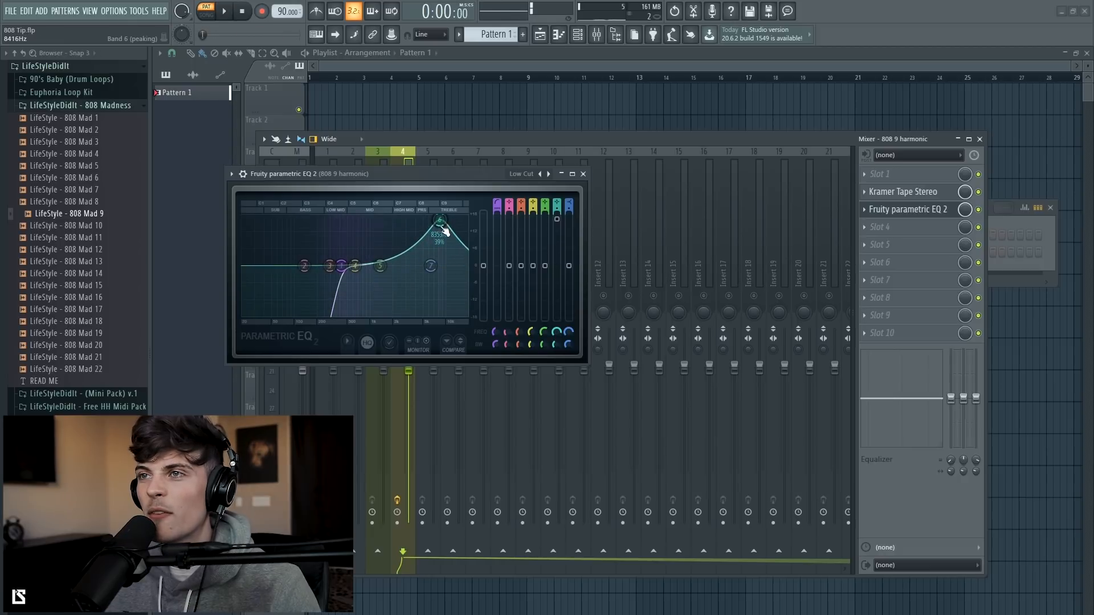
right_click(440, 219)
left_click(463, 235)
- Cut EQ band 7's high shelf to -18 dB near 5.9 kHz and set the band 1 high pass to about 391 Hz
left_click_drag(431, 265, 429, 314)
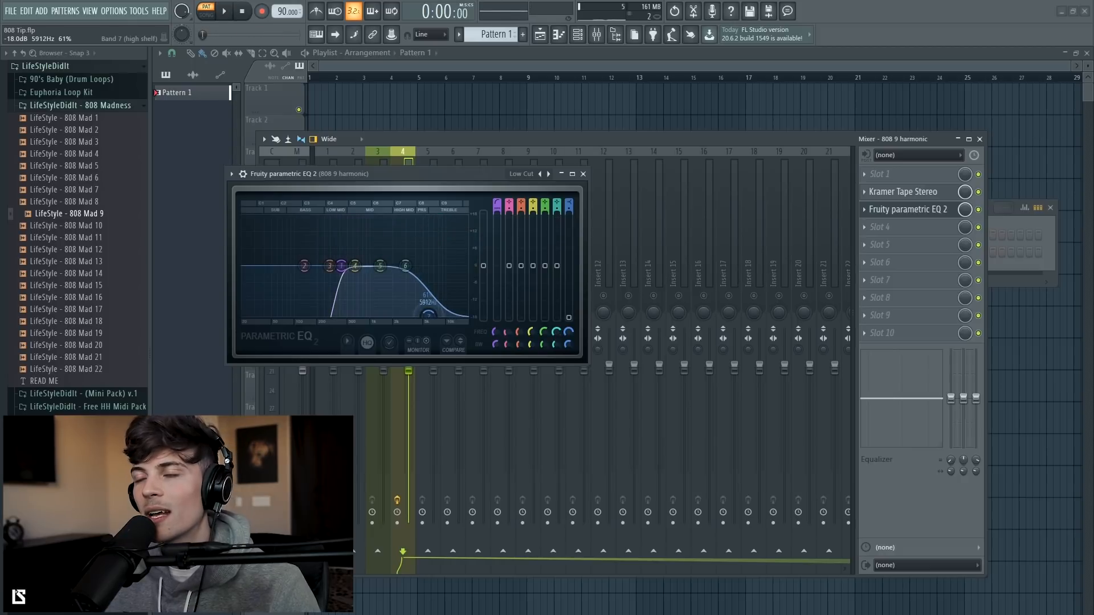
key("space")
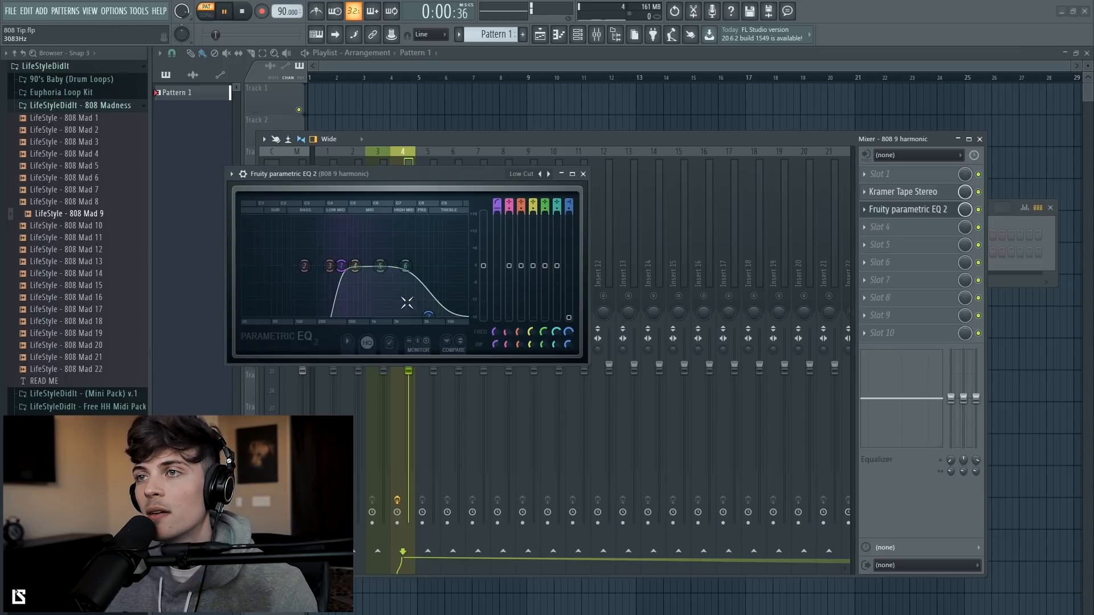
left_click_drag(342, 266, 338, 265)
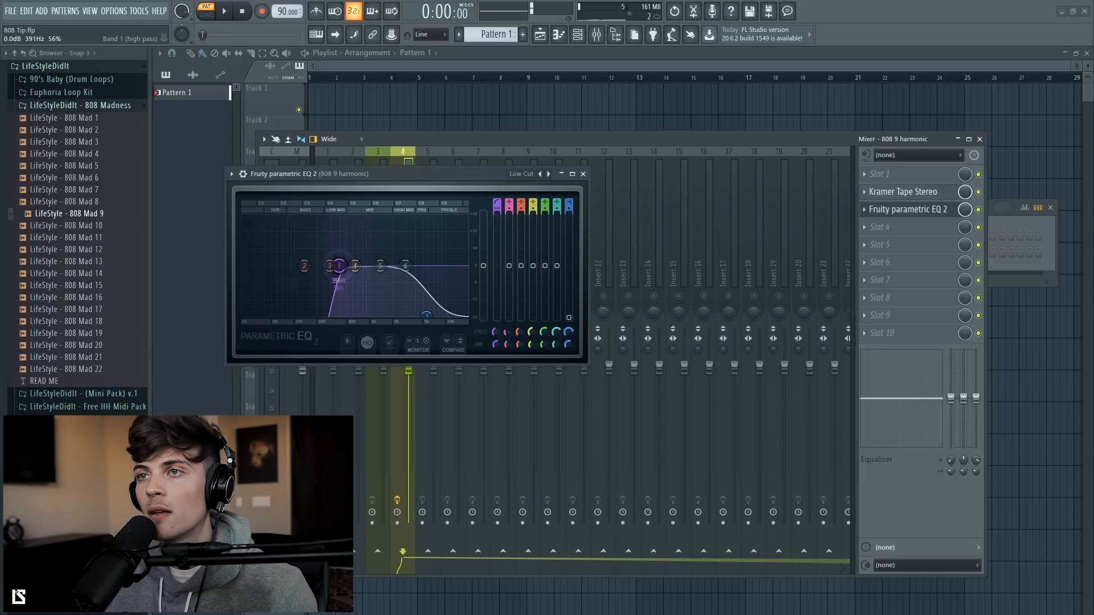
key("space")
left_click(583, 173)
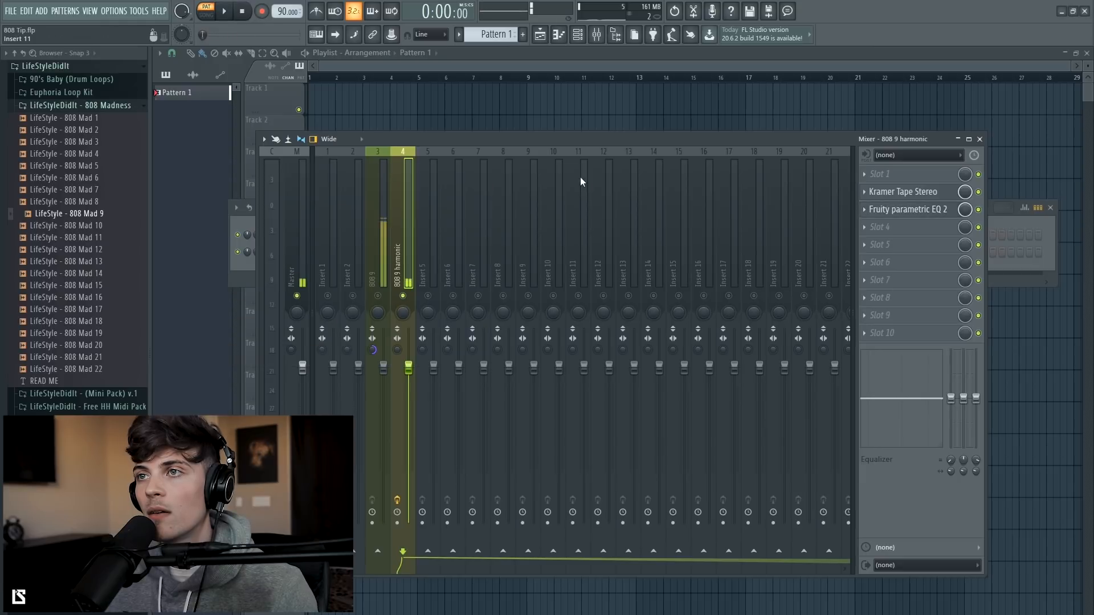
key("space")
- Raise the main output level of the harmonic track's Fruity parametric EQ 2 and audition the pattern
left_click(908, 210)
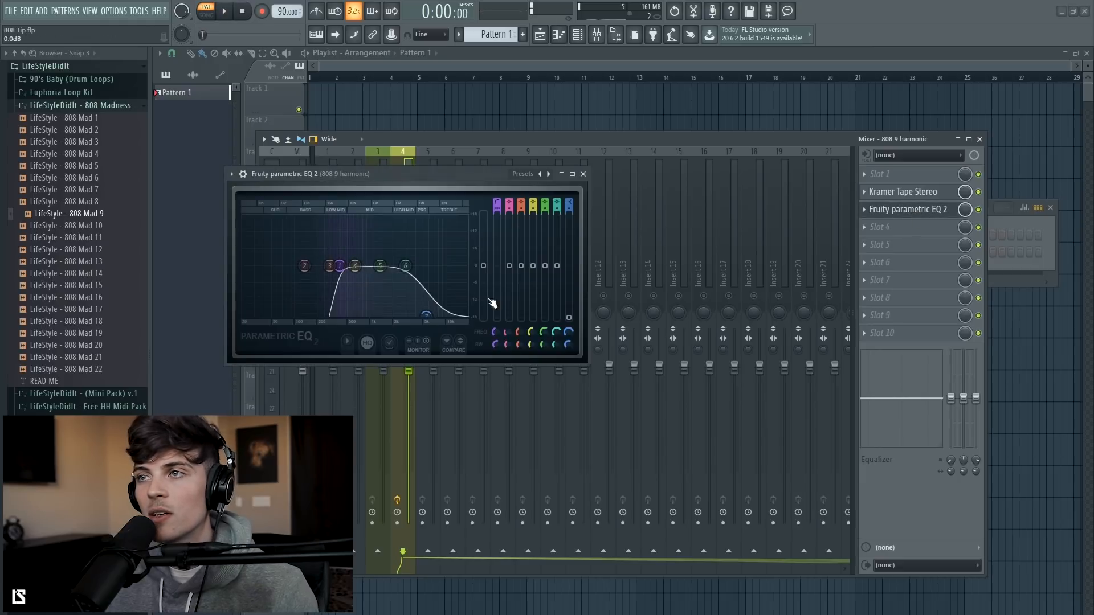
left_click_drag(483, 266, 490, 239)
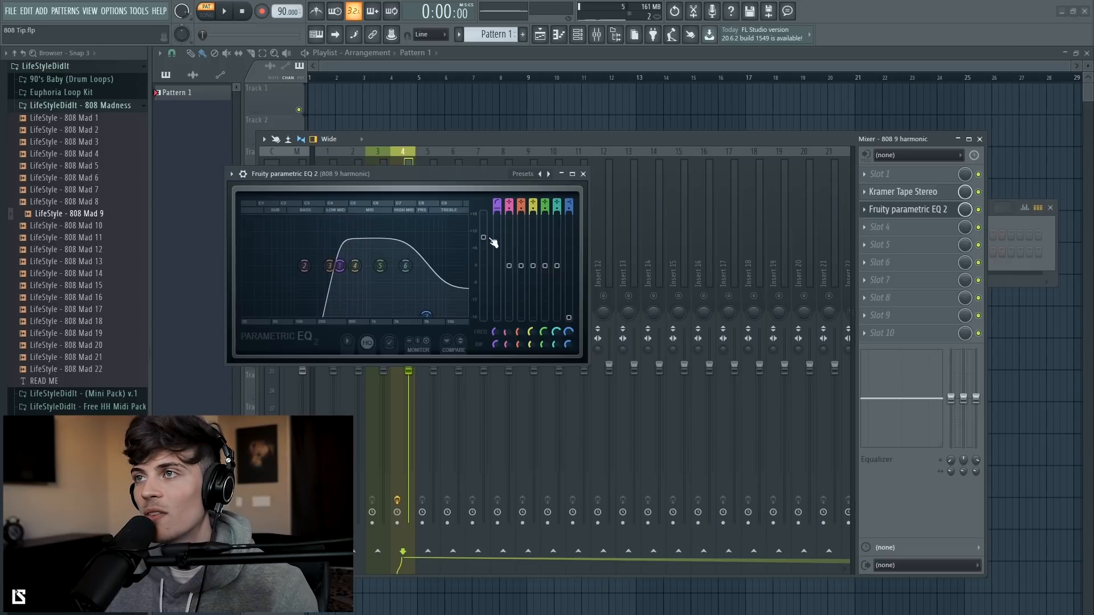
left_click(582, 175)
key("space")
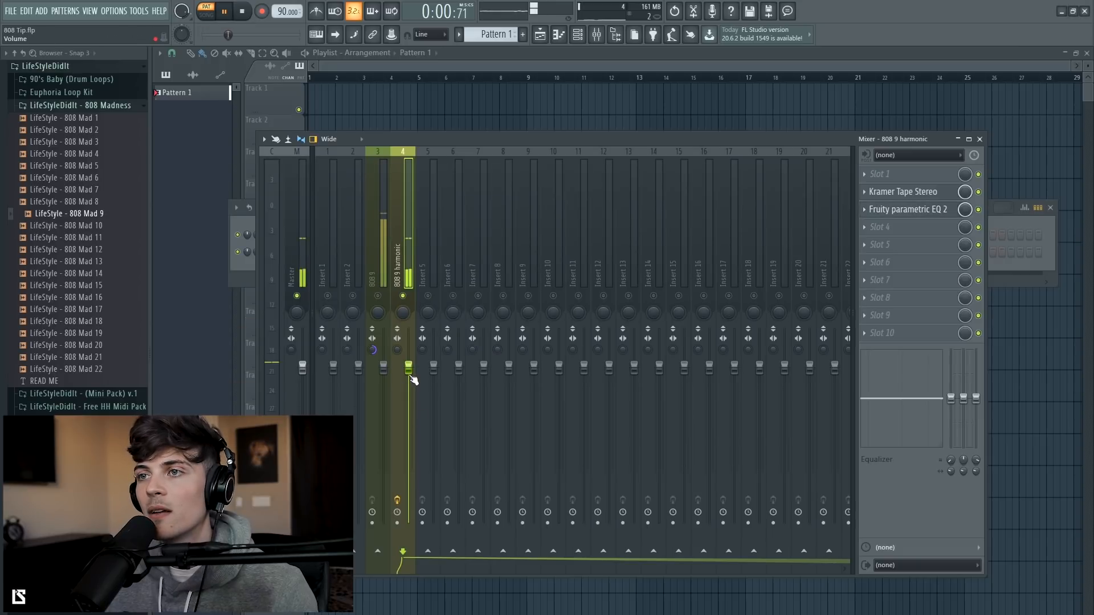
key("space")
- Lower the 808 9 harmonic fader, unmute the 808 9 track, and compare playback without and with the harmonic layer
left_click_drag(413, 381, 411, 453)
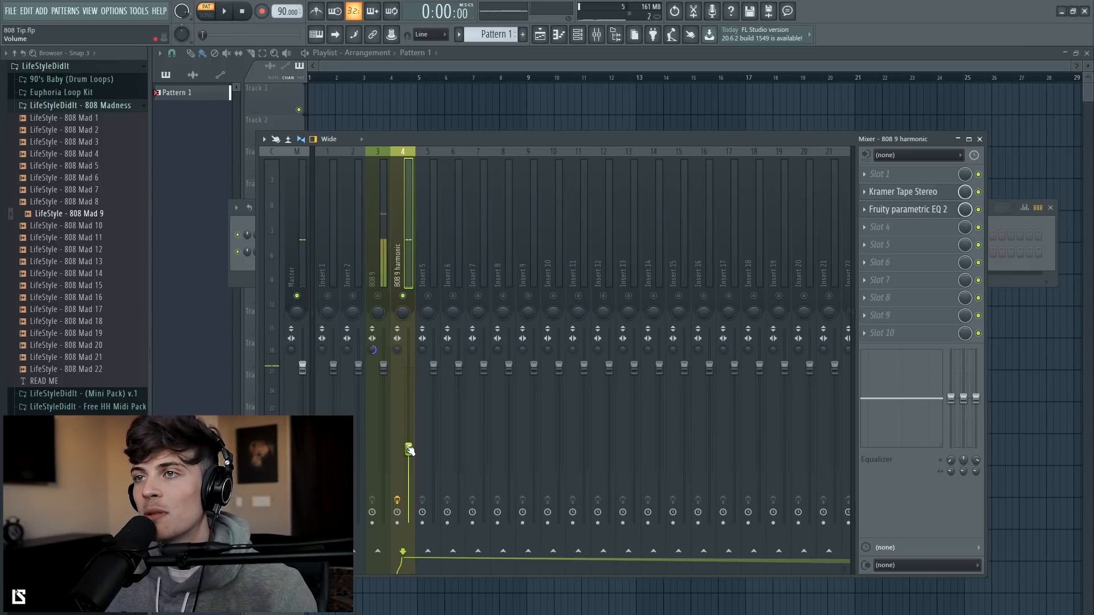
left_click(378, 296)
left_click(403, 297)
key("space")
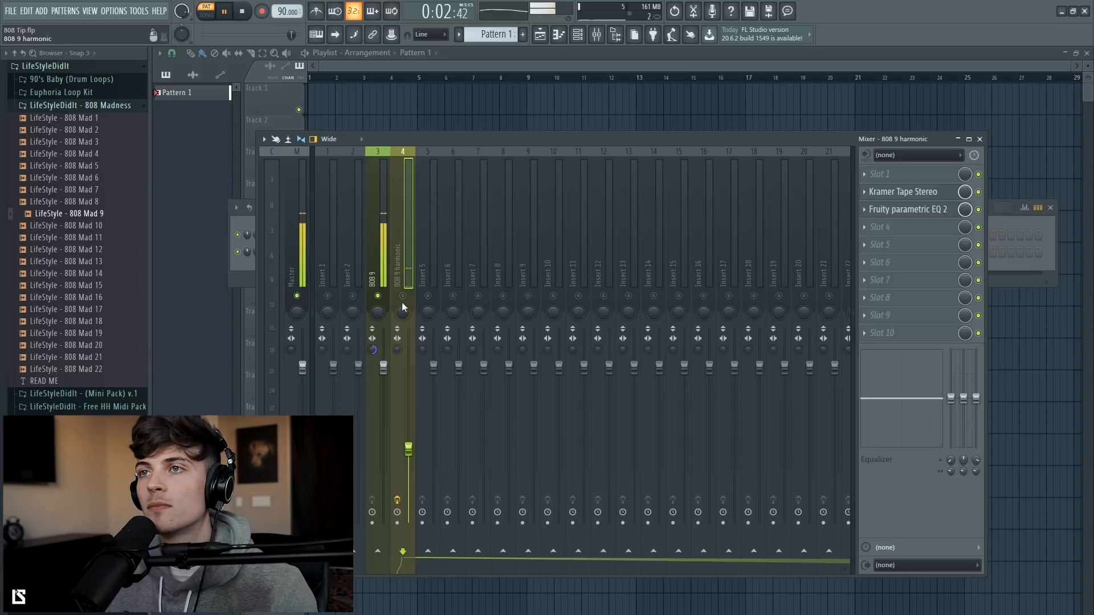
left_click(403, 297)
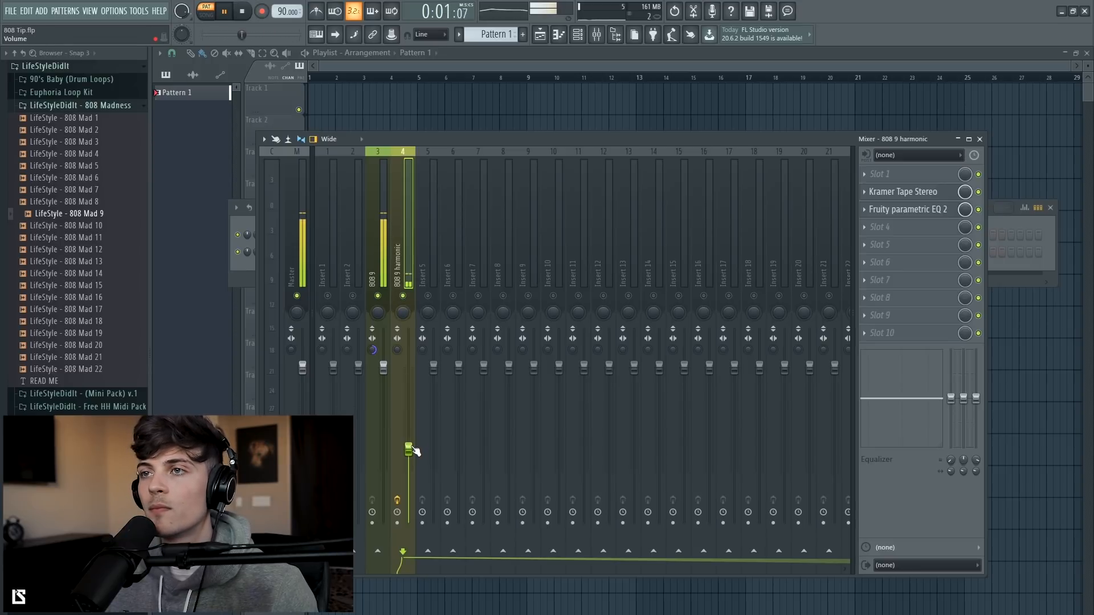
key("space")
- Merge the 808 9 harmonic track's stereo separation to mono and fine-tune its fader while comparing it muted and unmuted
left_click_drag(411, 461, 410, 461)
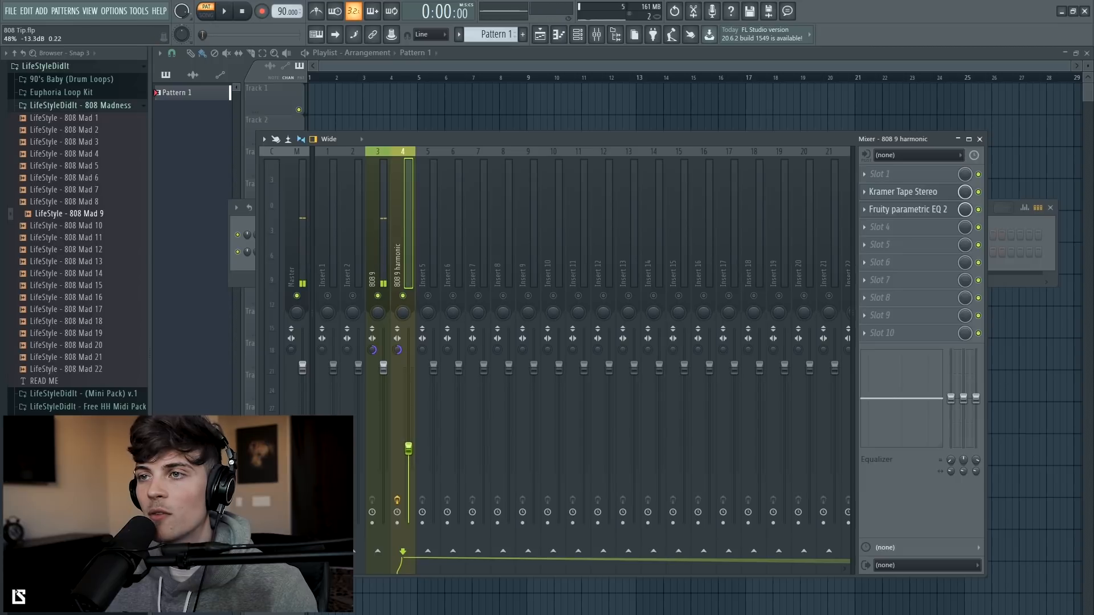
left_click(404, 297)
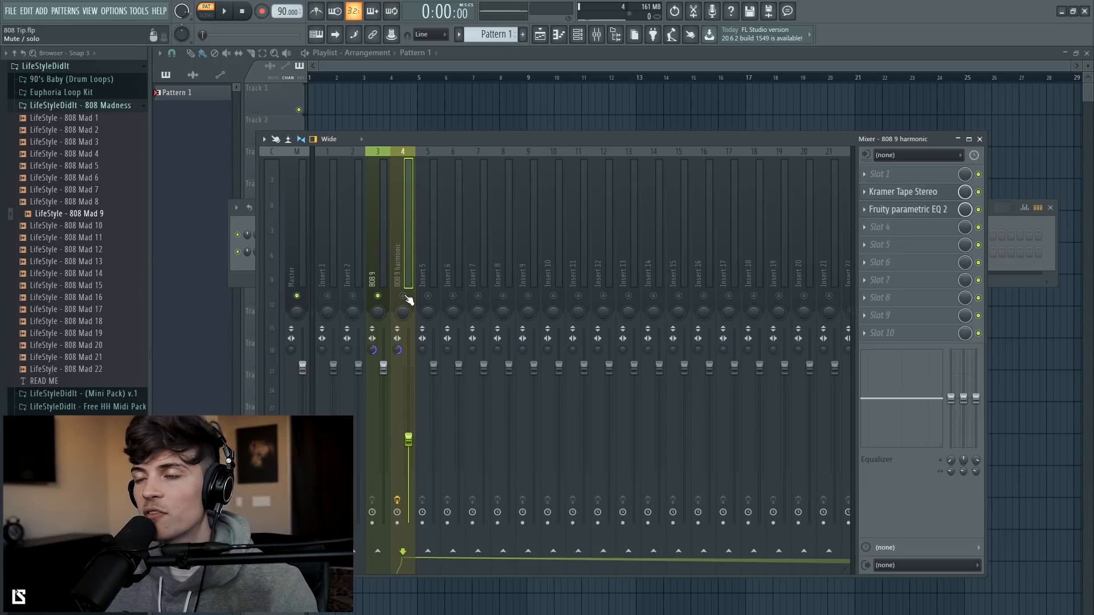
key("space")
left_click(406, 297)
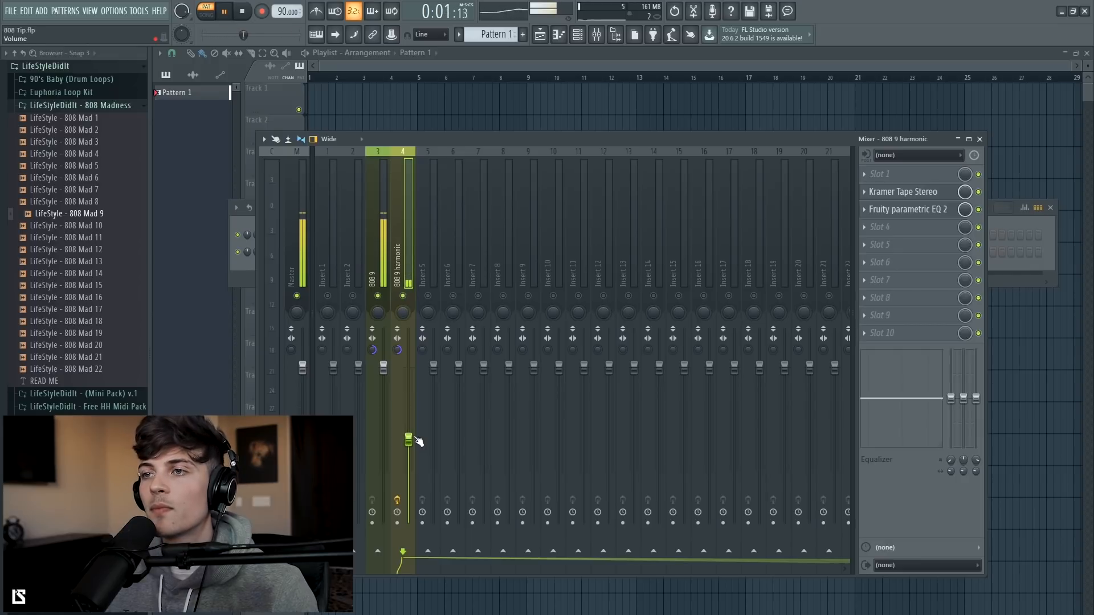
left_click_drag(409, 440, 409, 448)
key("space")
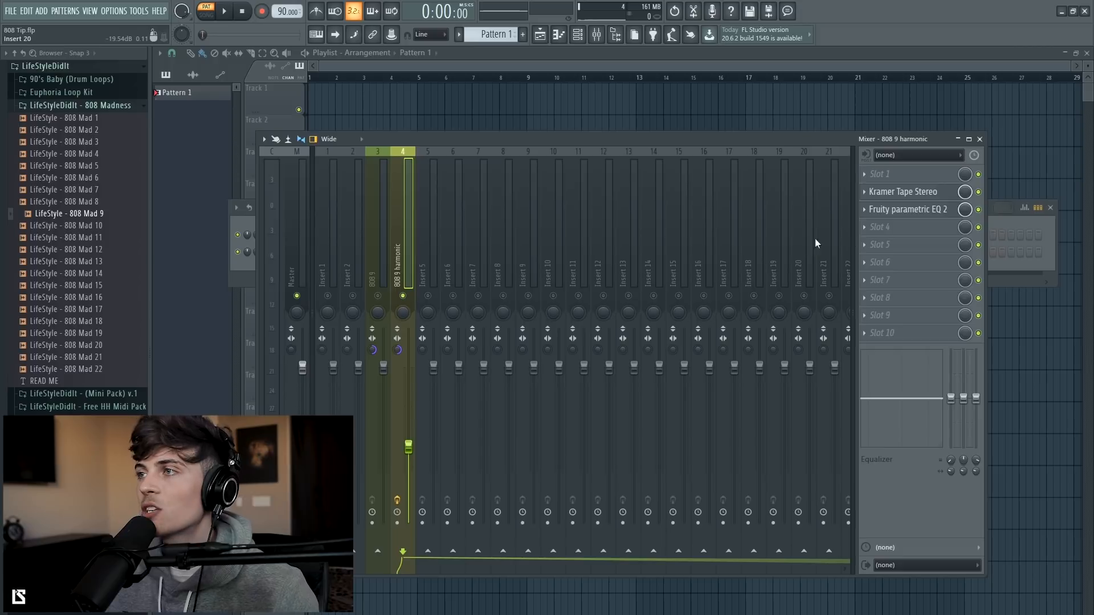
- Shift the band 1 high-pass cutoff slightly higher in the harmonic track's Fruity parametric EQ 2
left_click(911, 209)
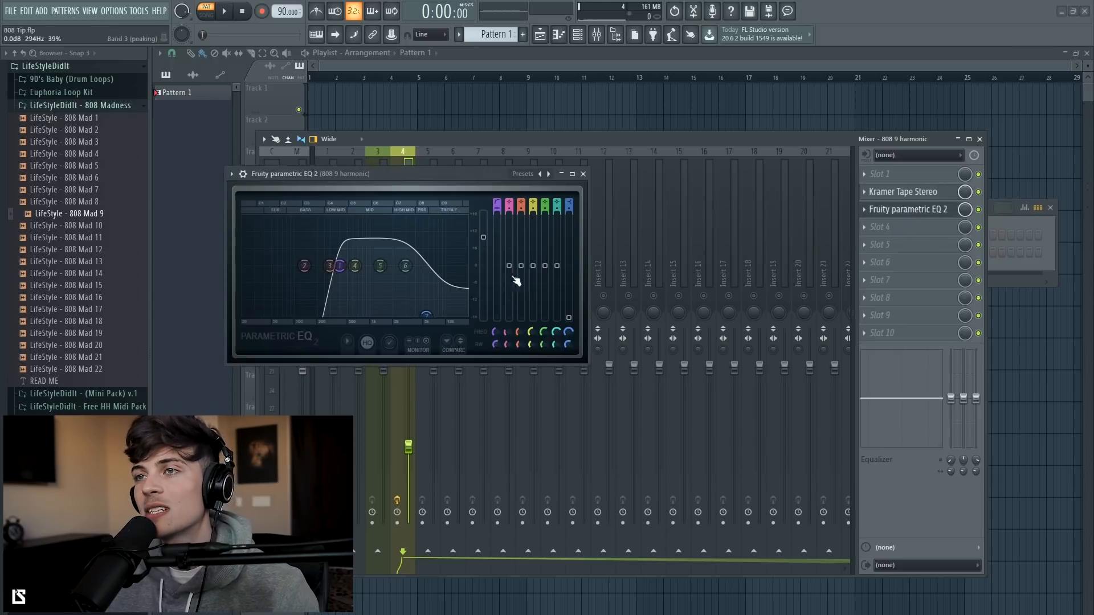
left_click_drag(342, 269, 345, 269)
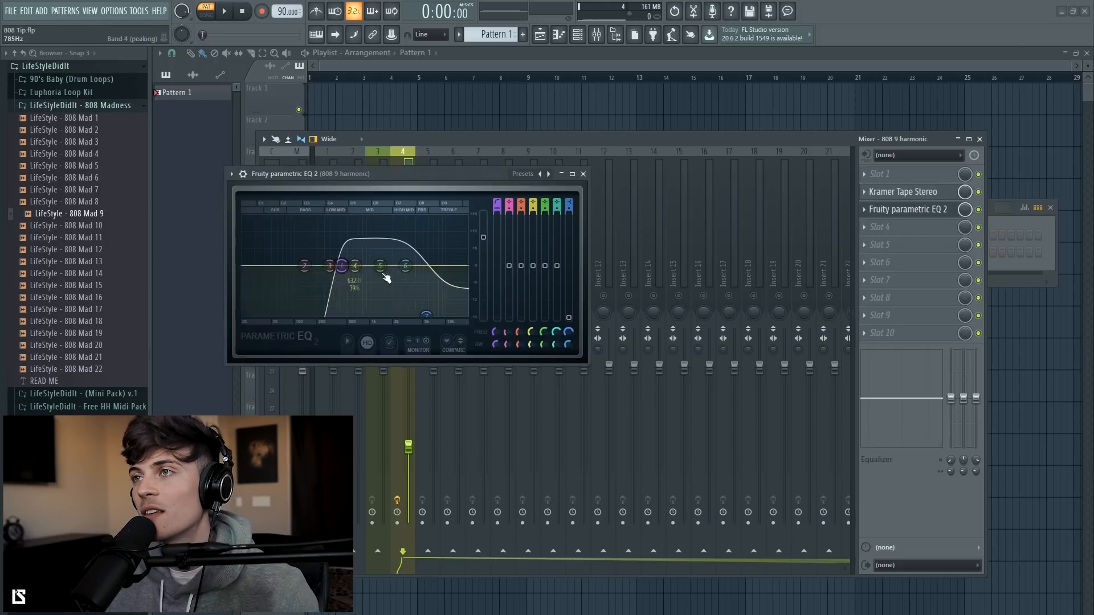
left_click(583, 175)
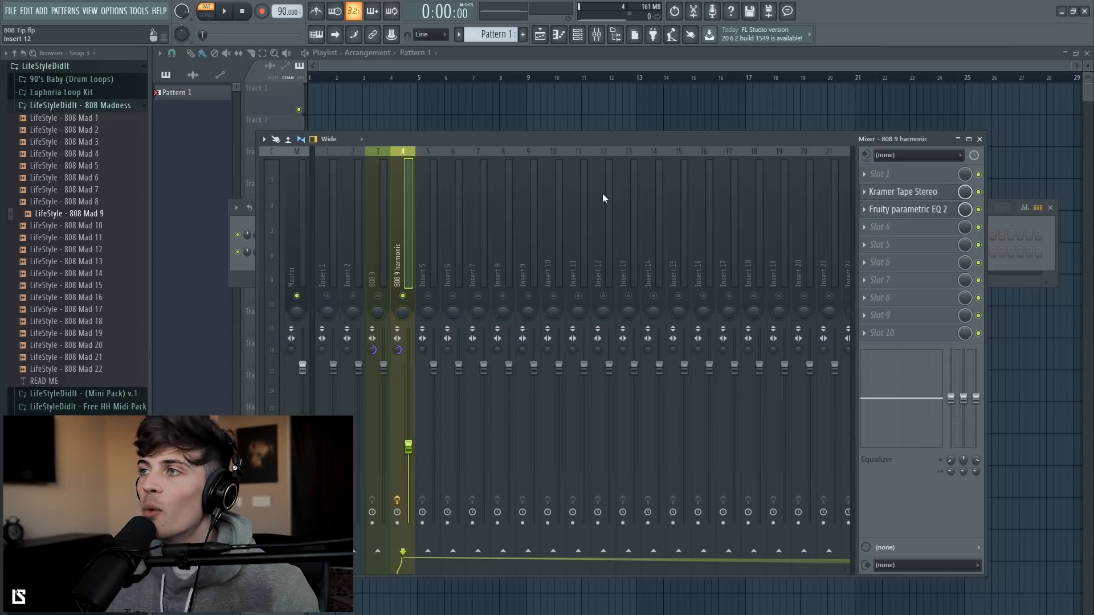
- Load the Fruity Fast Dist distortion into effect slot 4 of the 808 9 harmonic track and reposition its window
left_click(894, 229)
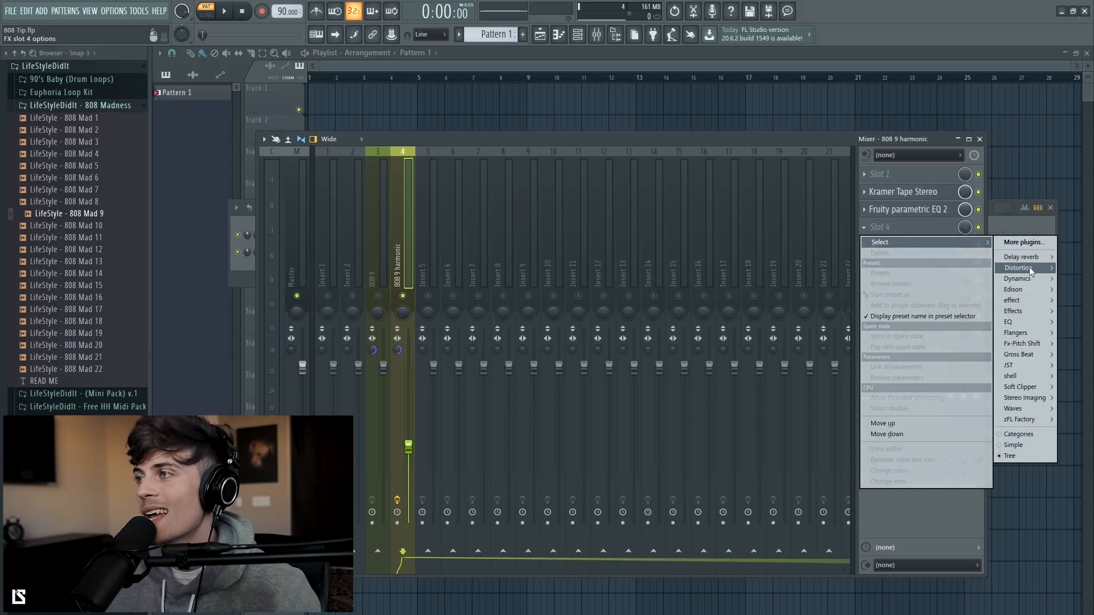
mouse_move(1020, 269)
left_click(957, 279)
left_click_drag(461, 257, 550, 307)
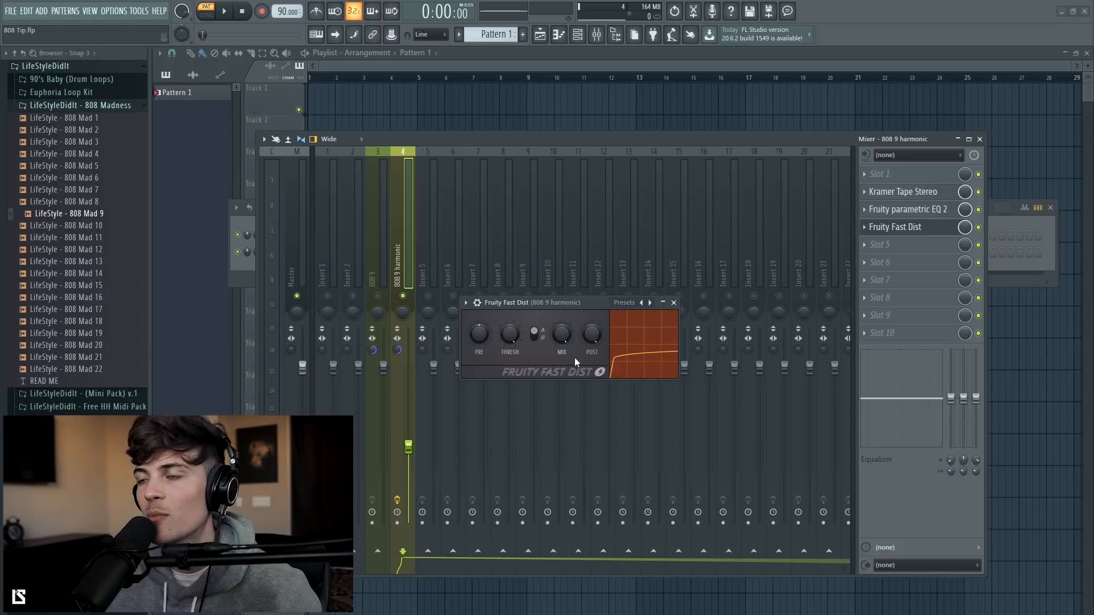
- Try a lower mix level in Fruity Fast Dist while the pattern plays
key("space")
scroll(559, 334, "down", 4)
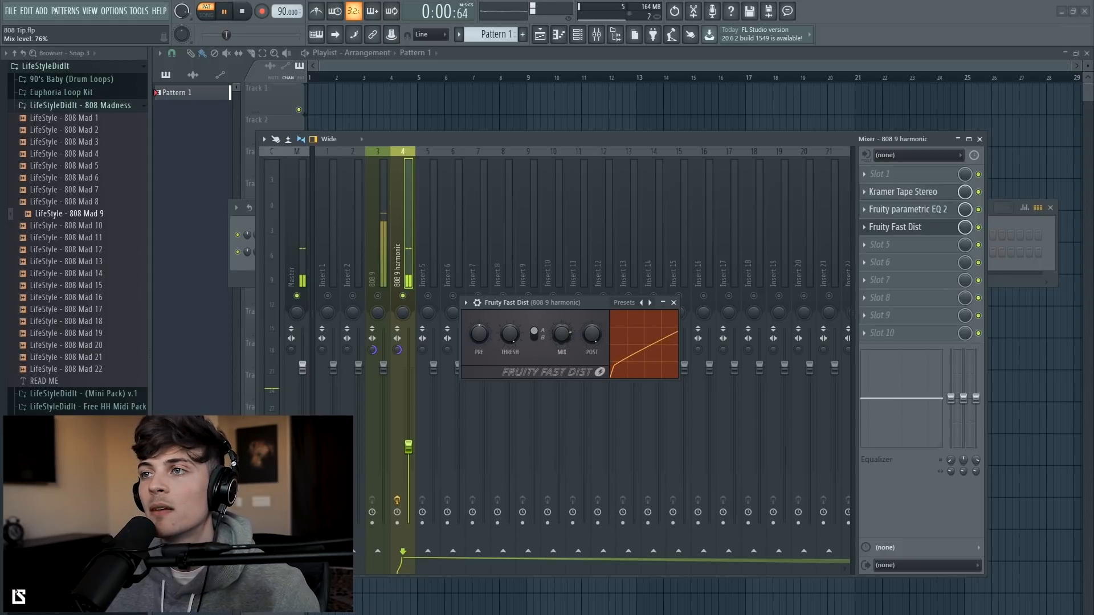
scroll(509, 336, "down", 3)
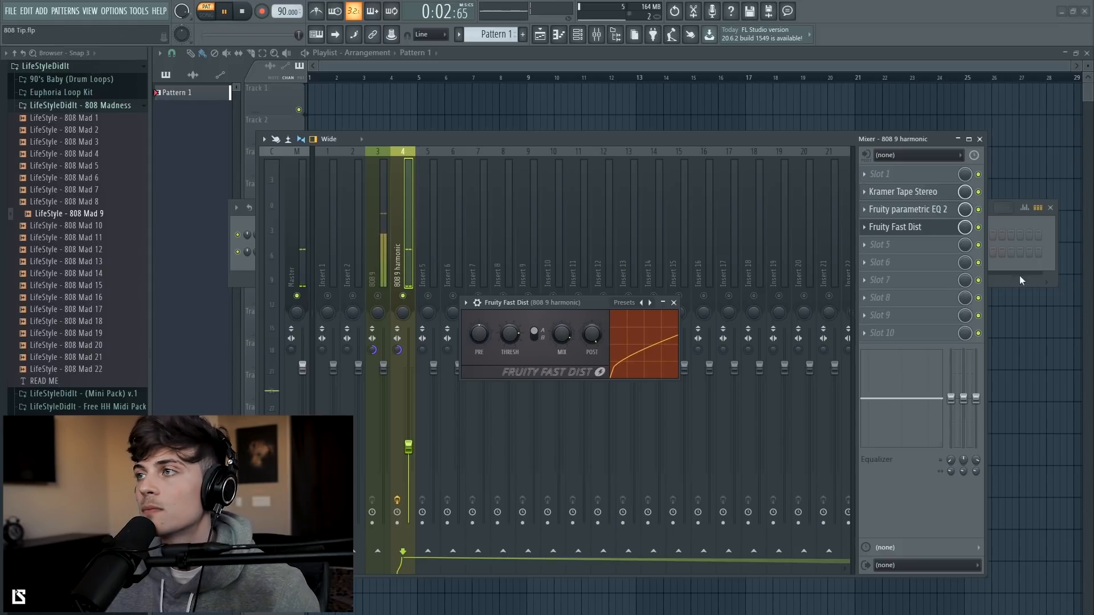
- Switch Fruity Fast Dist to The Heat preset and reduce the slot 4 mix level to about 29%
left_click(641, 303)
left_click(642, 303)
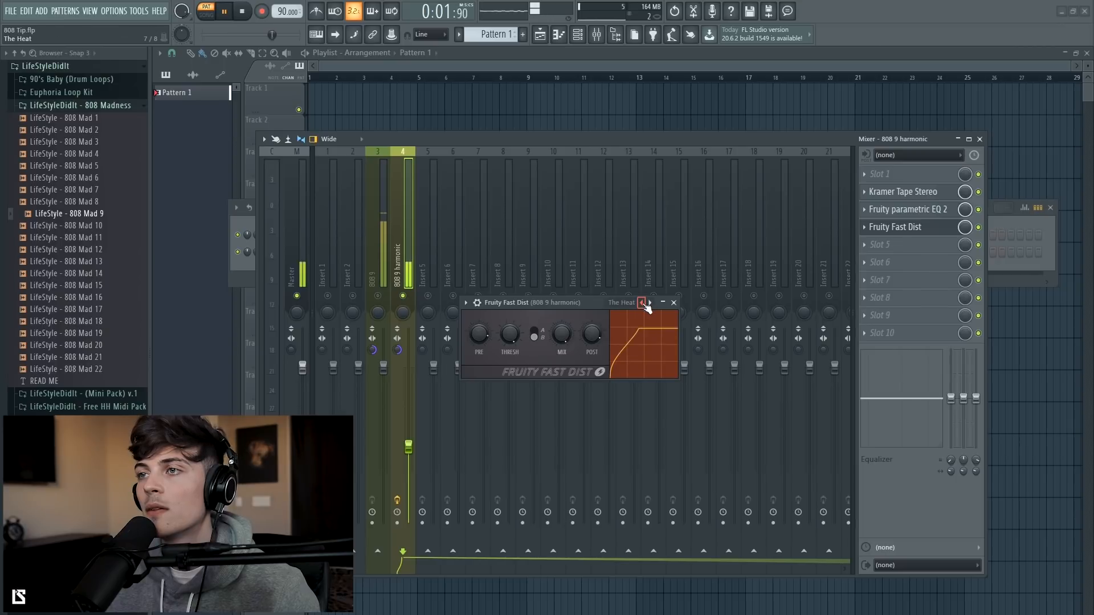
key("space")
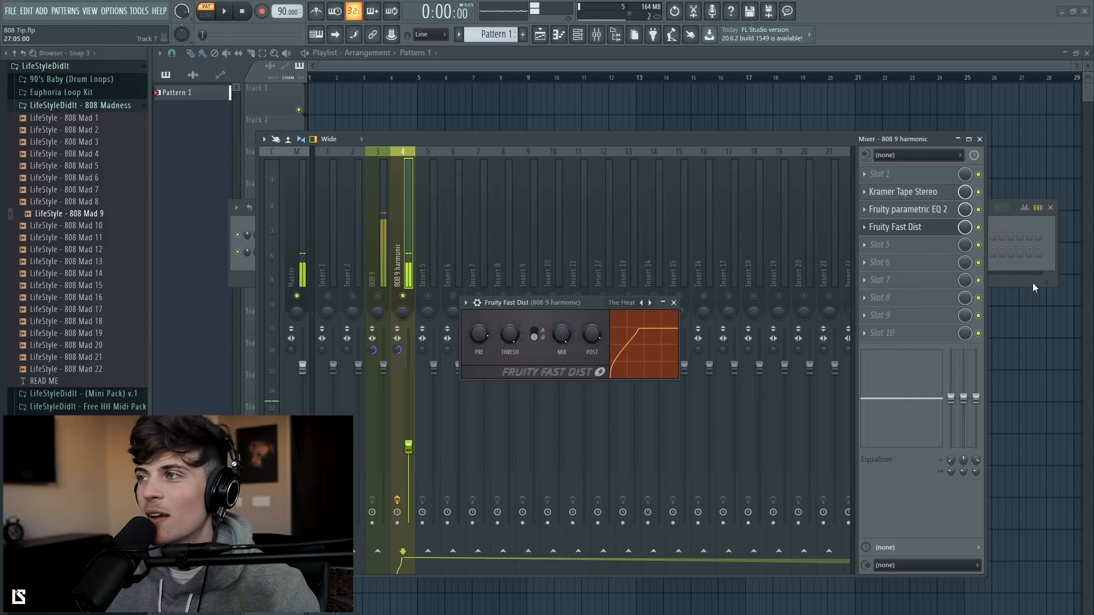
left_click(966, 234)
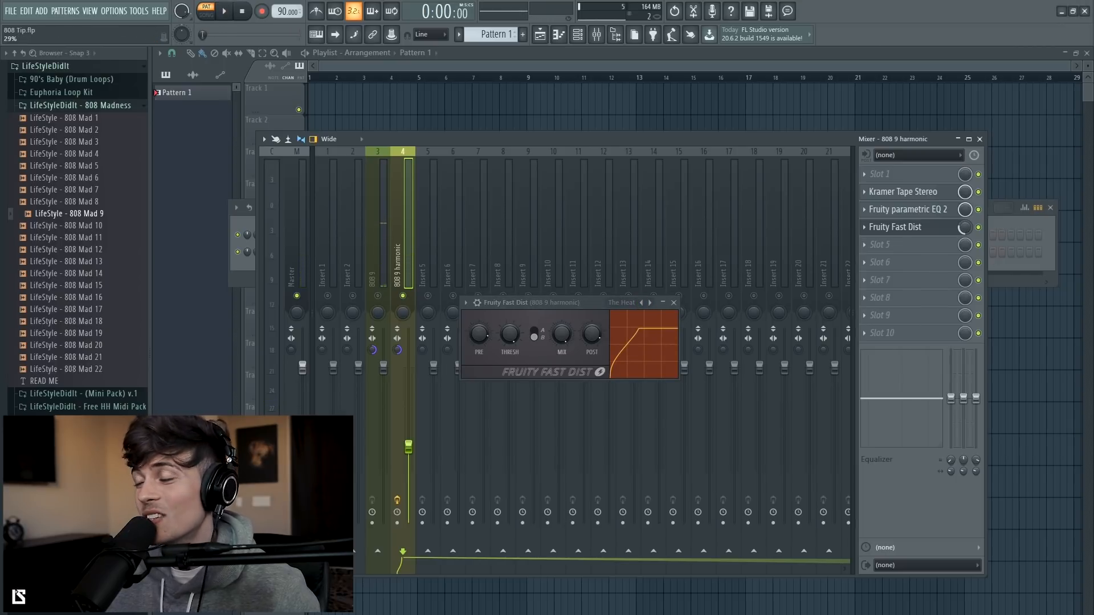
key("space")
key("space")
- Unmute the 808 9 track, lower the 808 9 harmonic fader further while auditioning both, and close Fruity Fast Dist
left_click(378, 296)
left_click_drag(408, 447, 408, 500)
key("space")
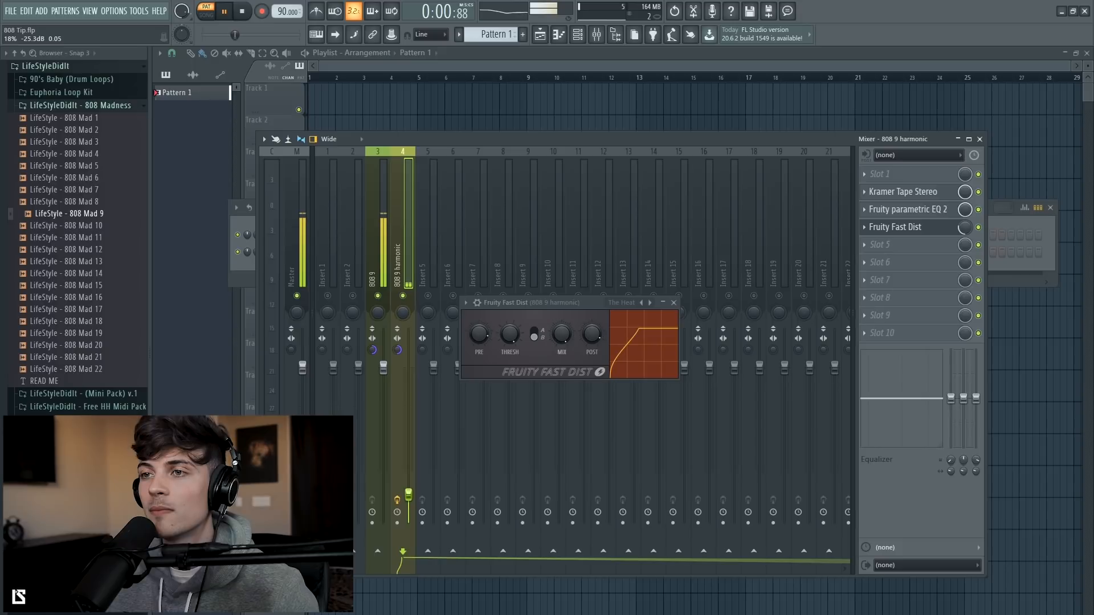
key("space")
left_click(913, 227)
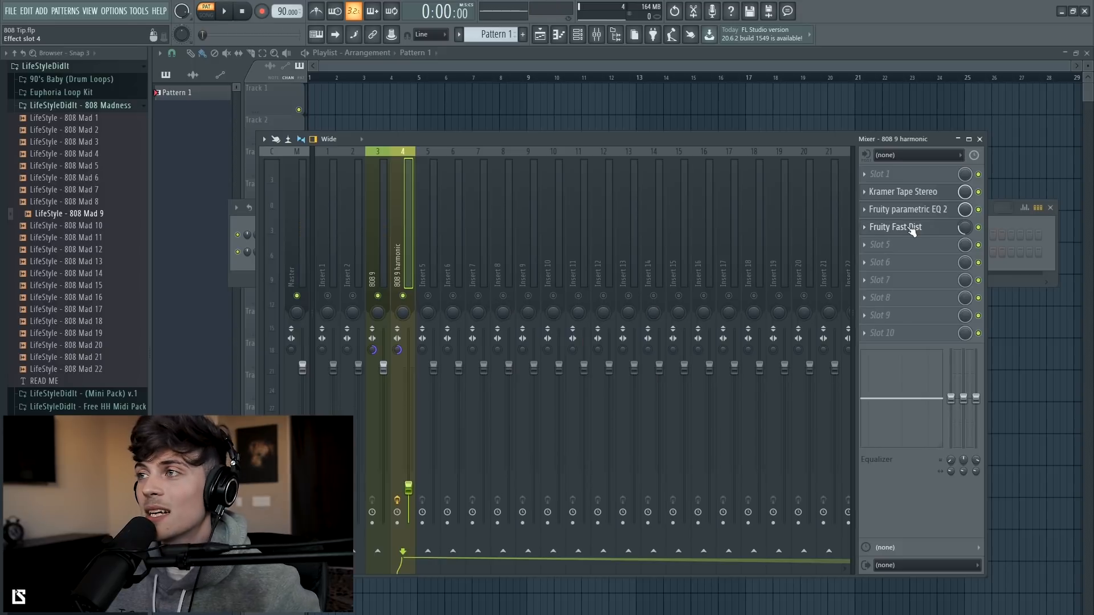
- Try Fruity Fast Dist ahead of the equalizer in slot 3 during playback, and move it back to slot 4
left_click_drag(913, 227, 913, 210)
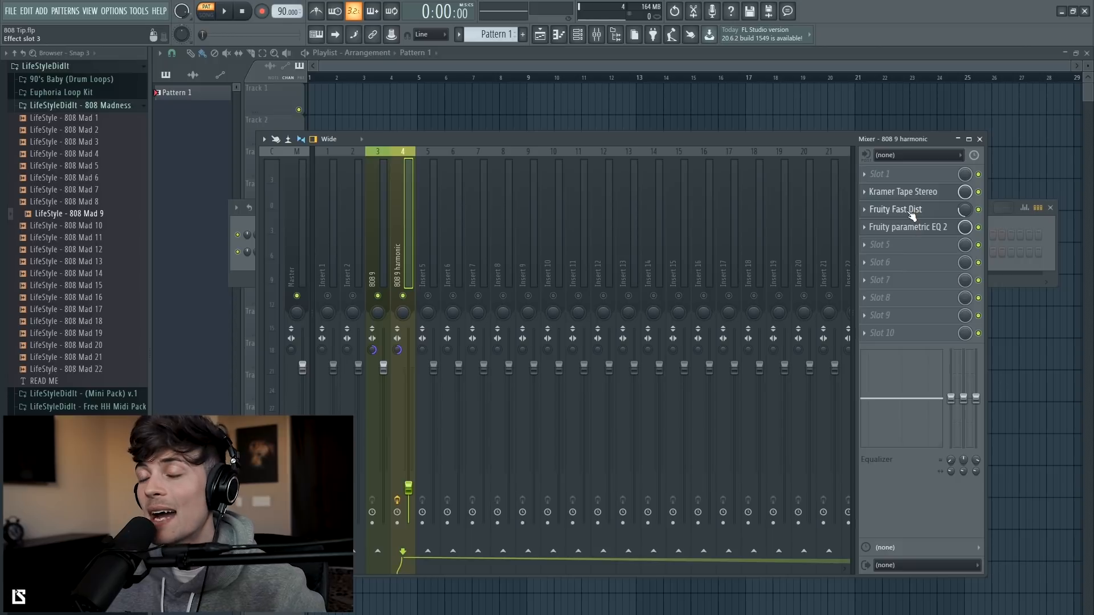
key("space")
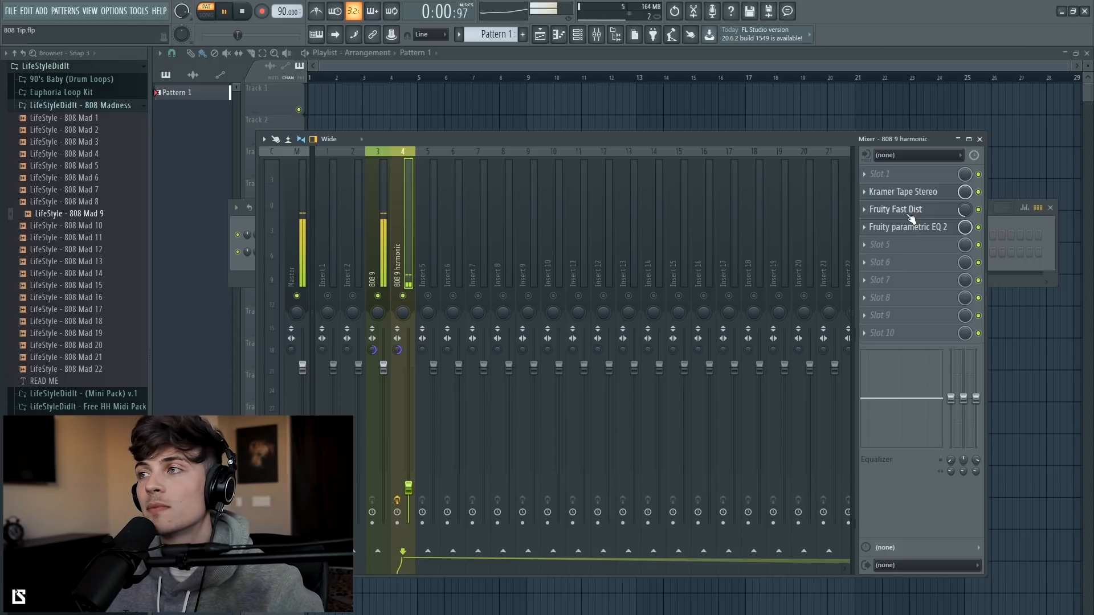
left_click_drag(914, 215, 913, 231)
key("space")
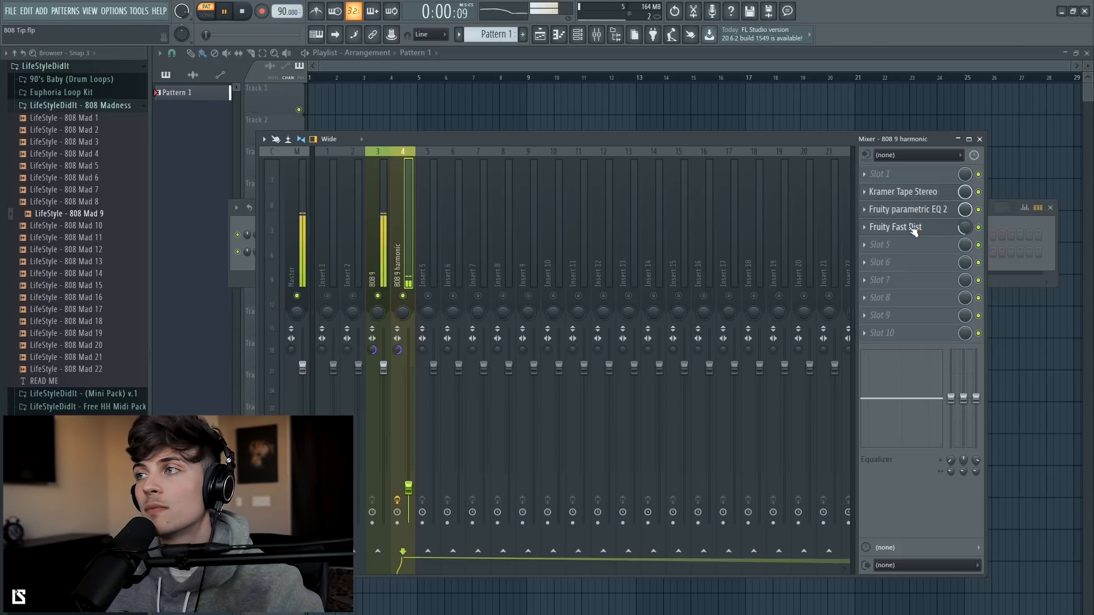
- Load a second Fruity parametric EQ 2 into slot 5 and pull band 7's high shelf fully down near 1 kHz
left_click(870, 246)
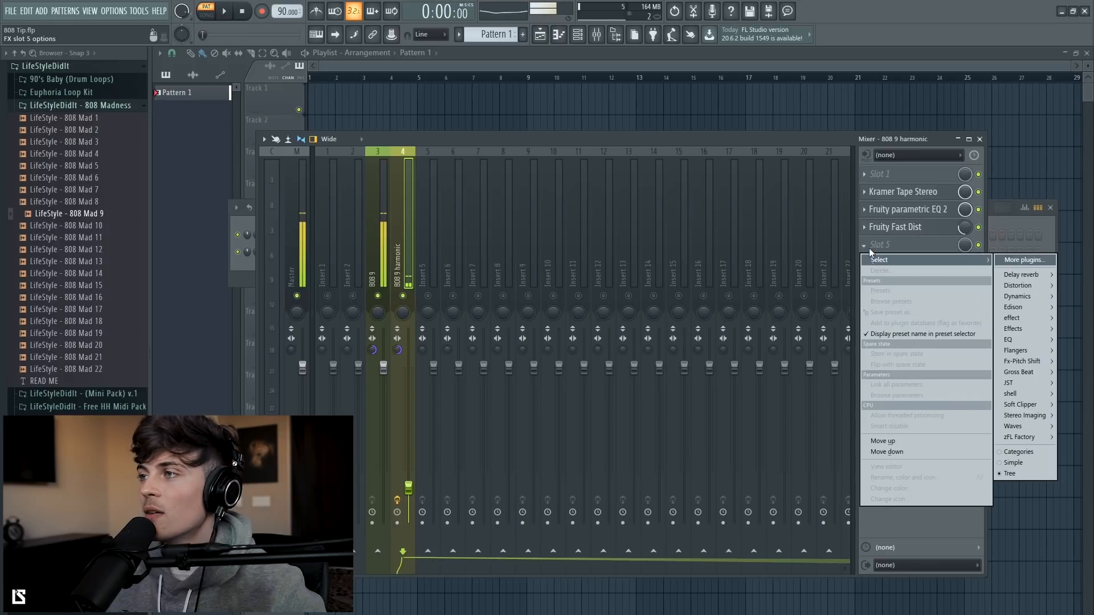
left_click(1014, 334)
left_click_drag(300, 240, 244, 295)
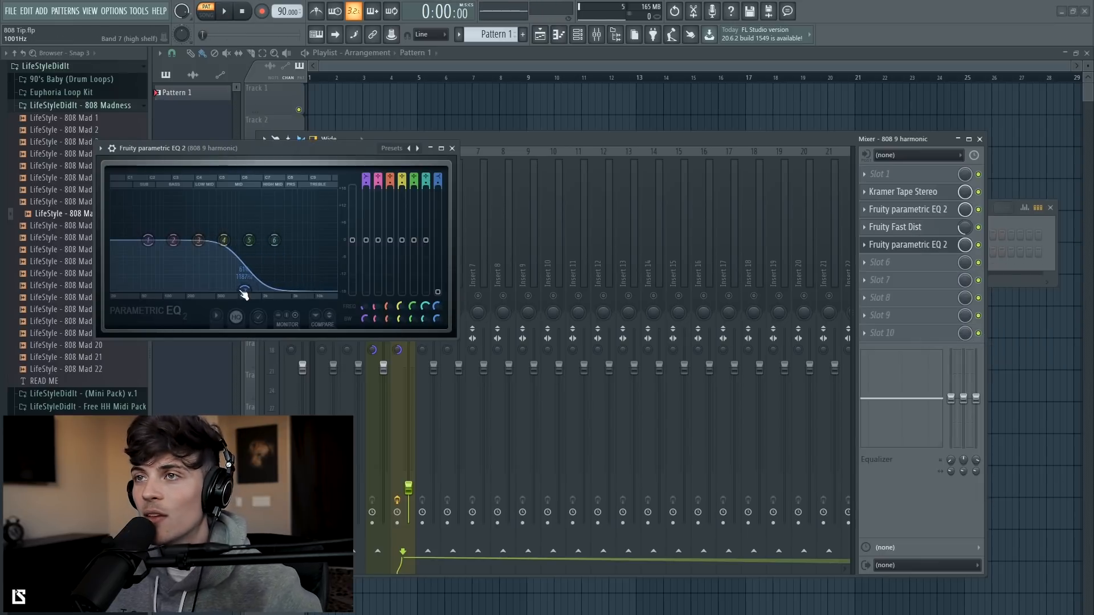
- Close the equalizer, mute the 808 9 track, and raise the 808 9 harmonic fader while auditioning it alone
left_click(452, 149)
key("space")
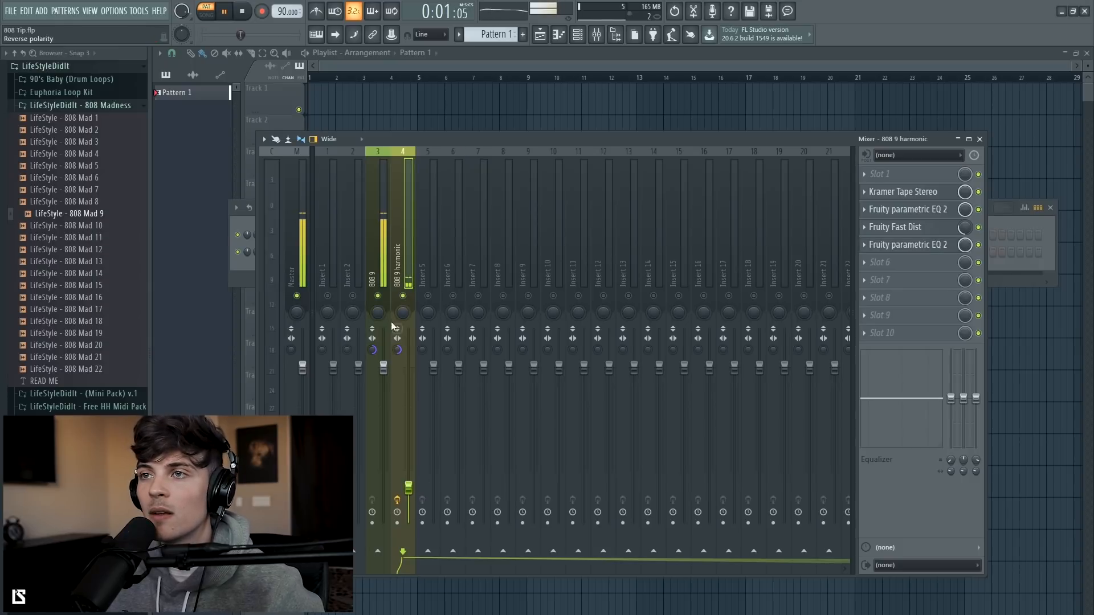
left_click(378, 297)
key("space")
left_click_drag(408, 454, 408, 440)
key("space")
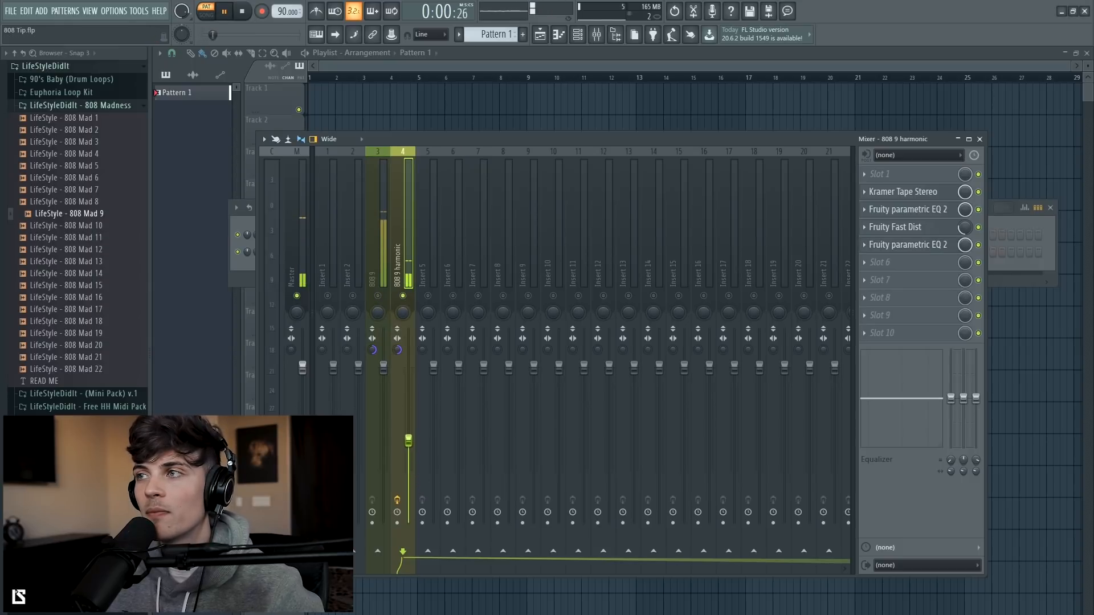
- Reopen the slot 5 Fruity parametric EQ 2, change band 7 to a low pass, and shift its cutoff lower
left_click(909, 244)
key("space")
left_click_drag(437, 181, 442, 173)
scroll(246, 246, "down", 4)
left_click_drag(246, 246, 224, 240)
key("space")
- Steepen band 7's low pass, set its cutoff to 746 Hz, and adjust its bandwidth while auditioning
left_click_drag(435, 184, 437, 188)
scroll(227, 245, "up", 3)
scroll(228, 250, "down", 3)
scroll(225, 248, "down", 3)
left_click_drag(225, 246, 229, 240)
key("space")
scroll(231, 241, "up", 5)
scroll(232, 244, "down", 5)
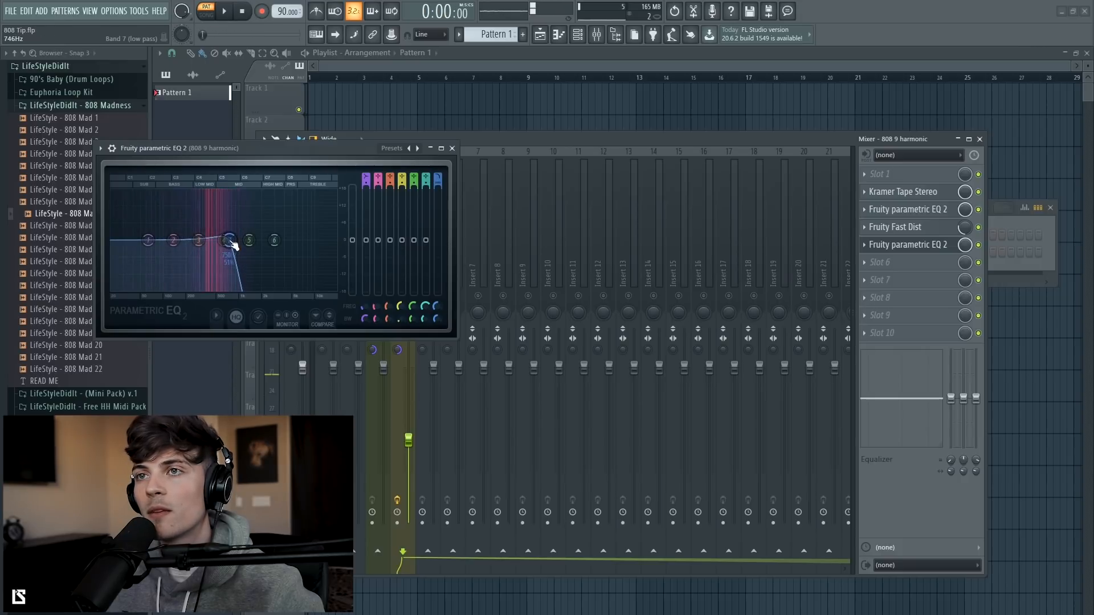
key("space")
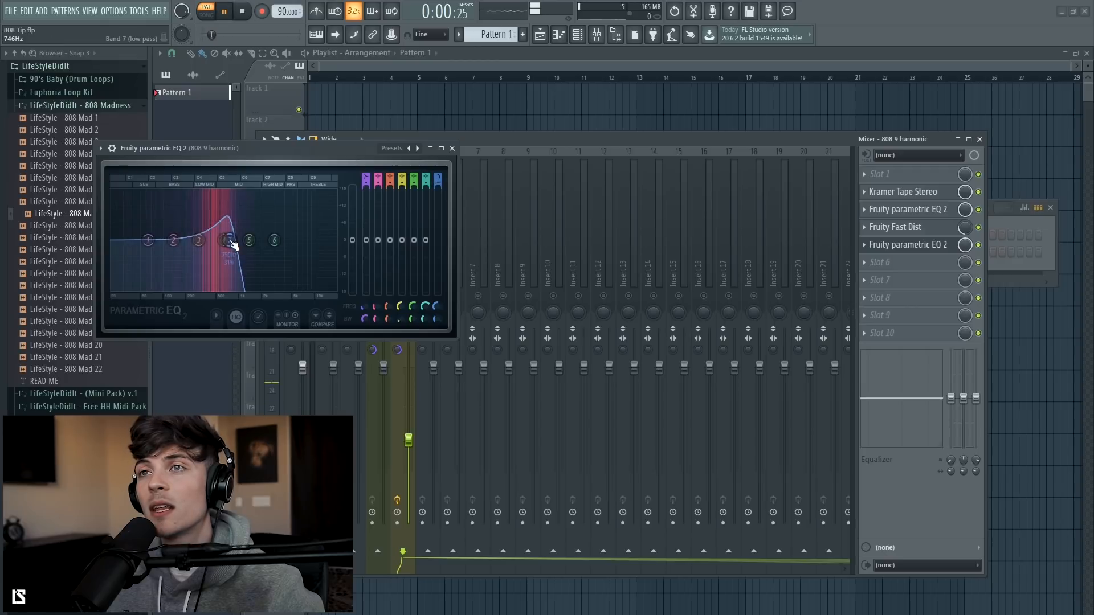
left_click(452, 148)
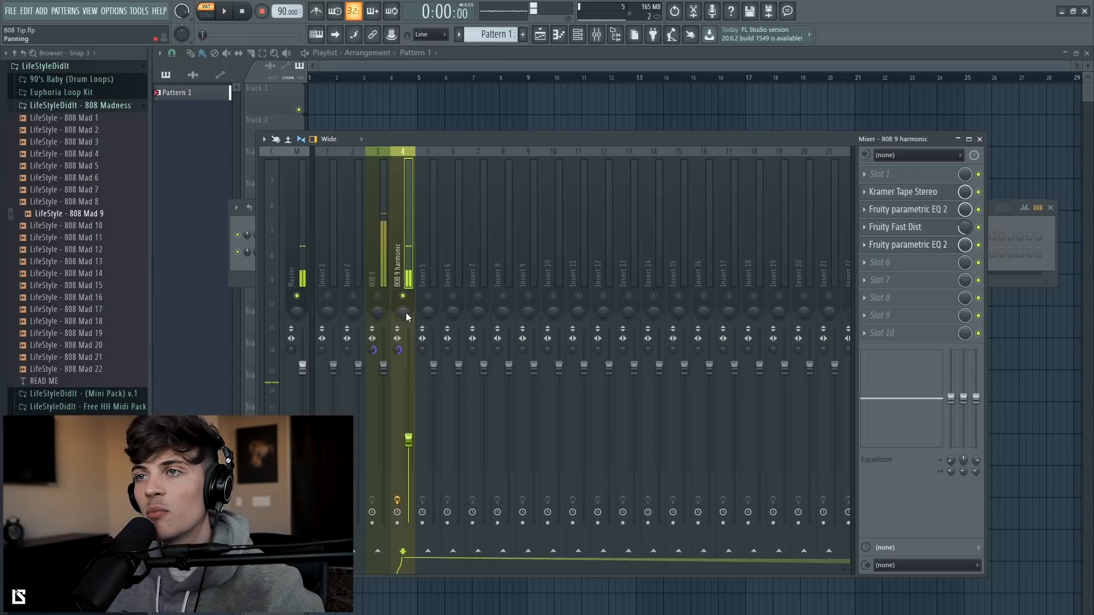
- Unmute the 808 9 track and bring the 808 9 harmonic fader up from silence to about 30% during playback
left_click_drag(408, 440, 408, 516)
left_click(378, 296)
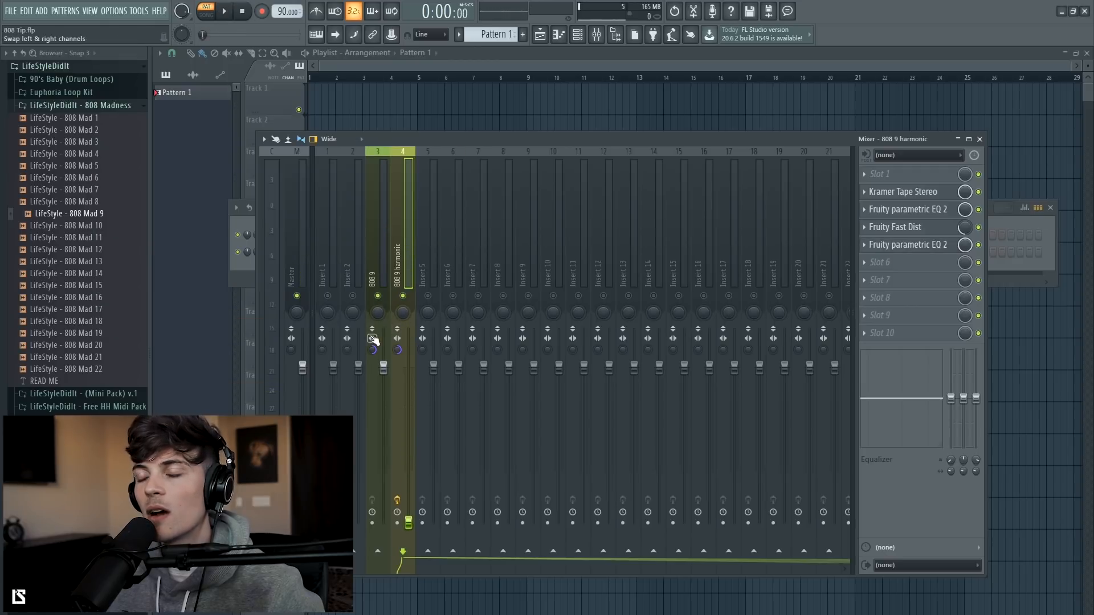
key("space")
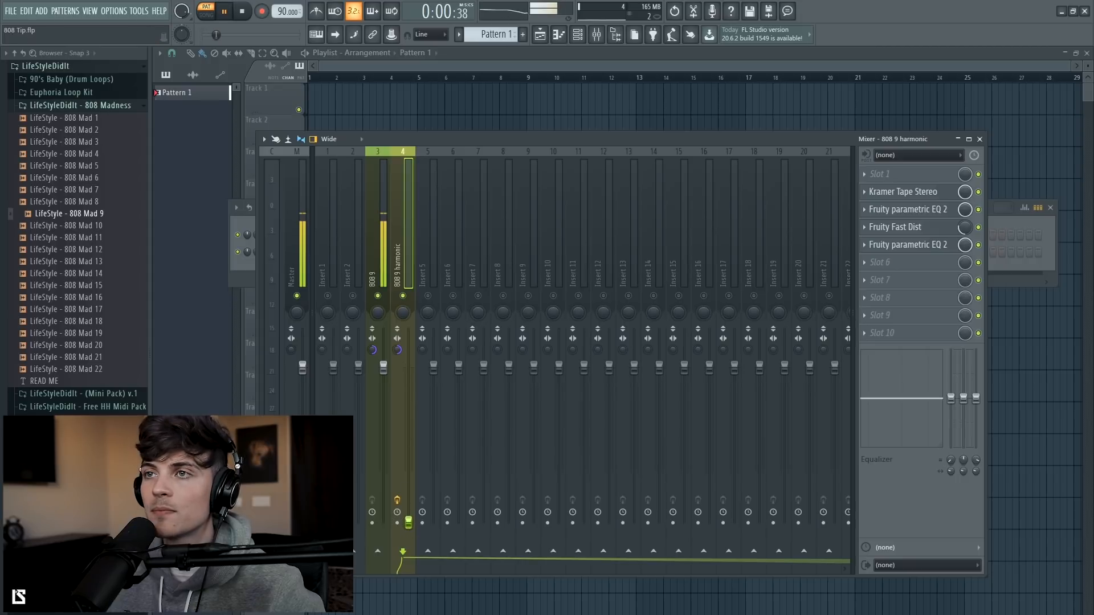
left_click_drag(408, 488, 408, 482)
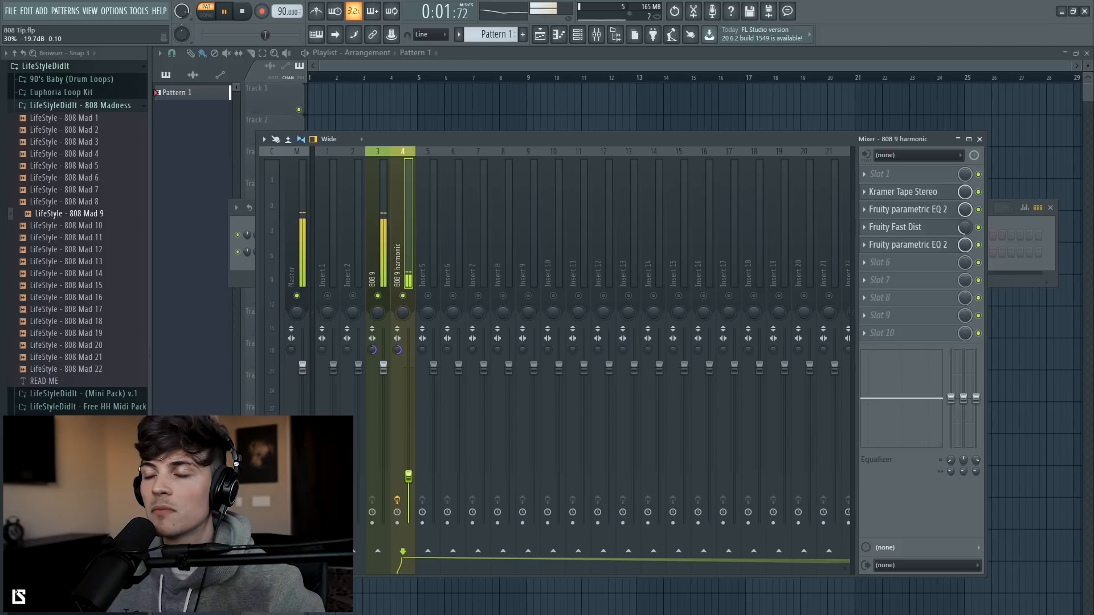
- Compare the blend with Fruity Fast Dist bypassed and enabled, and raise the 808 9 harmonic fader to about 39%
left_click(979, 227)
key("space")
key("space")
left_click(979, 229)
key("space")
left_click_drag(408, 476, 408, 463)
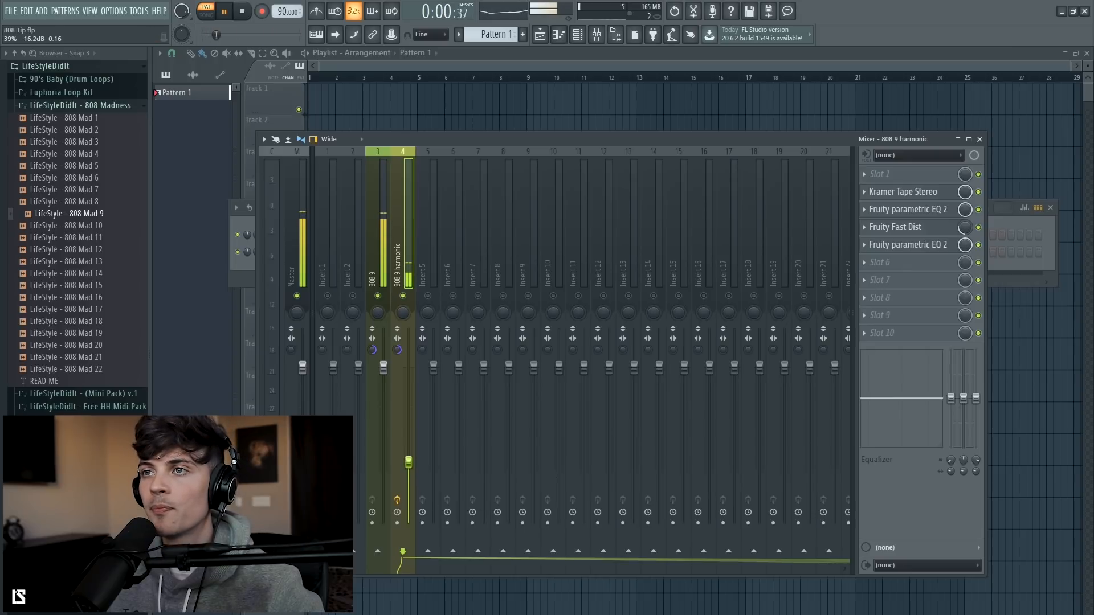
key("space")
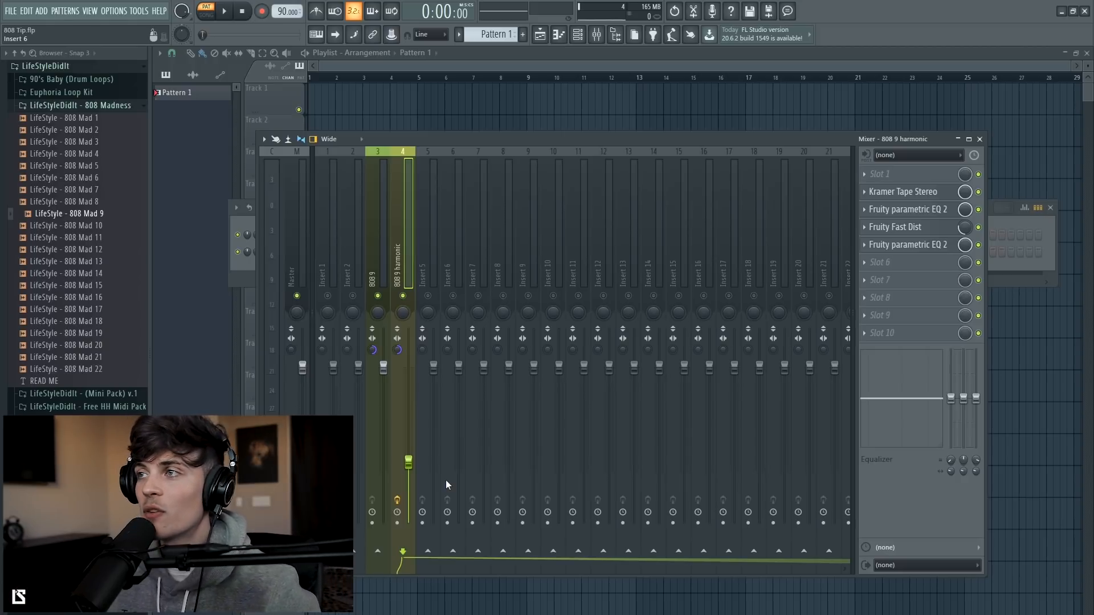
- Bypass the slot 4 and slot 5 effects and replace Kramer Tape Stereo in slot 2 with Decapitator
left_click(979, 244)
left_click(865, 192)
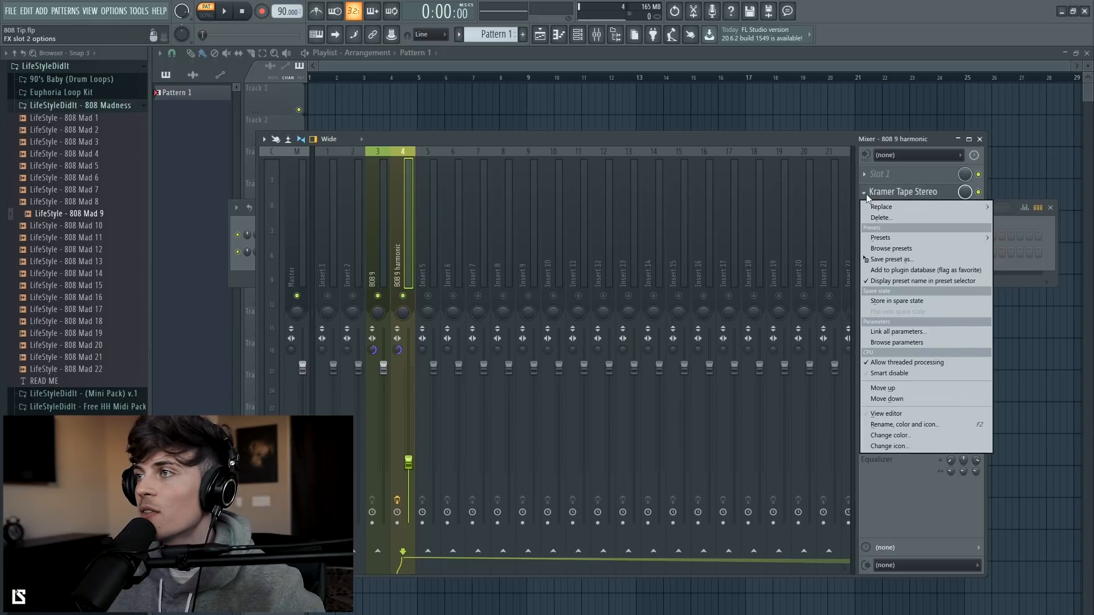
mouse_move(889, 207)
mouse_move(1024, 268)
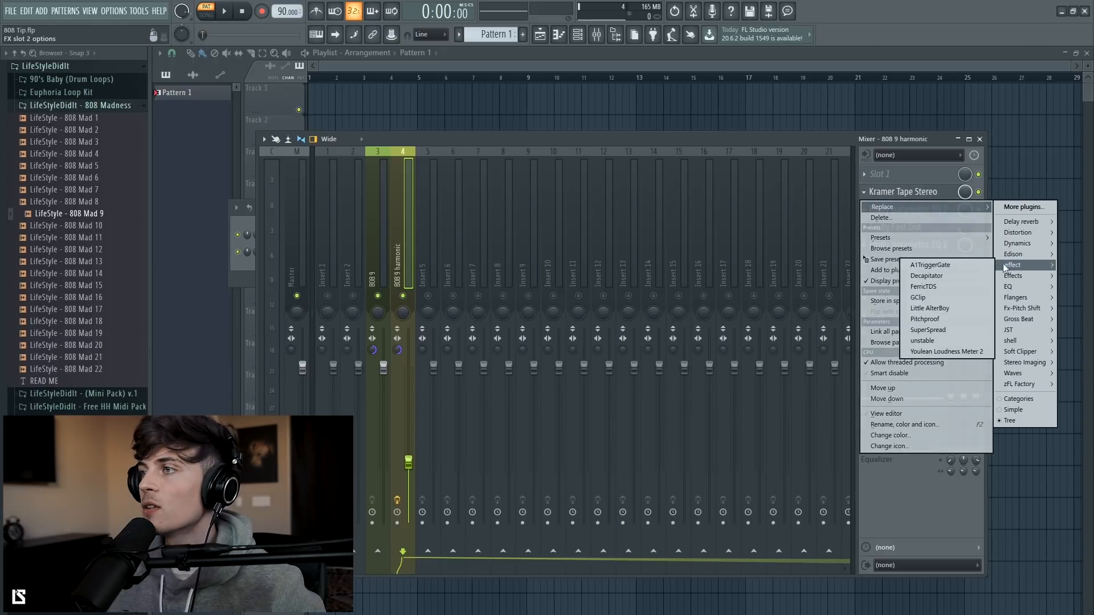
left_click(935, 274)
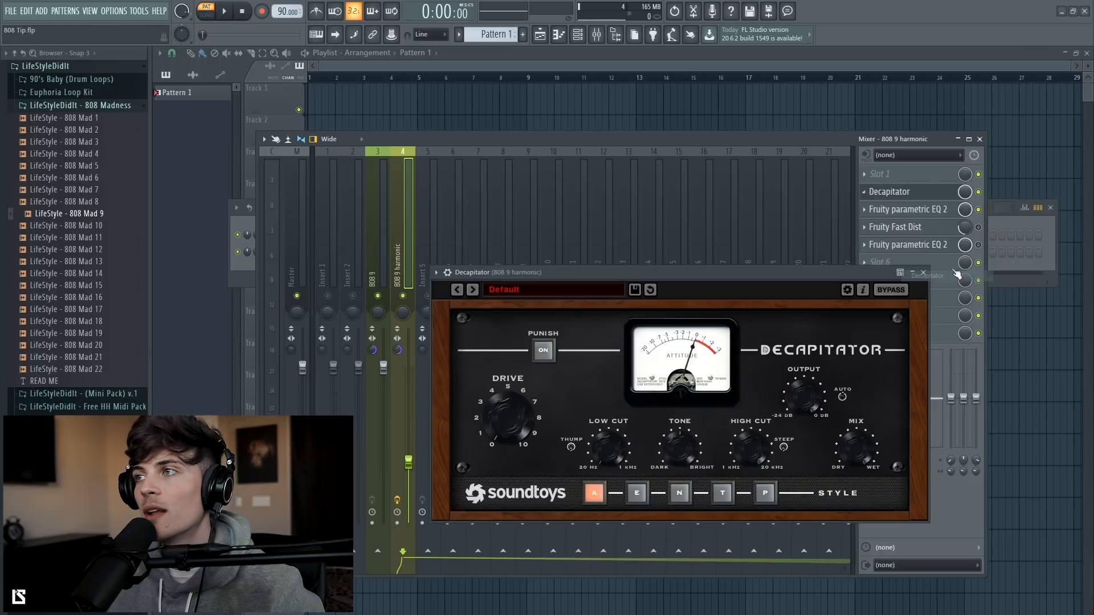
- During playback, turn on Punish in Decapitator, set Drive to about 5.4, and switch the style to P
left_click_drag(516, 440, 540, 353)
key("space")
left_click(542, 351)
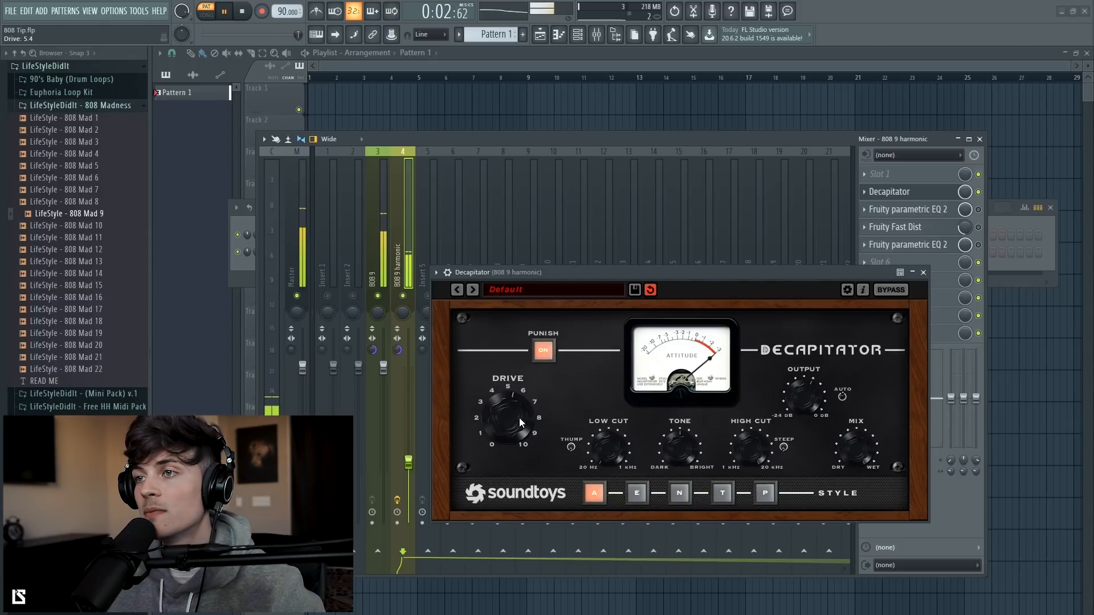
left_click(766, 493)
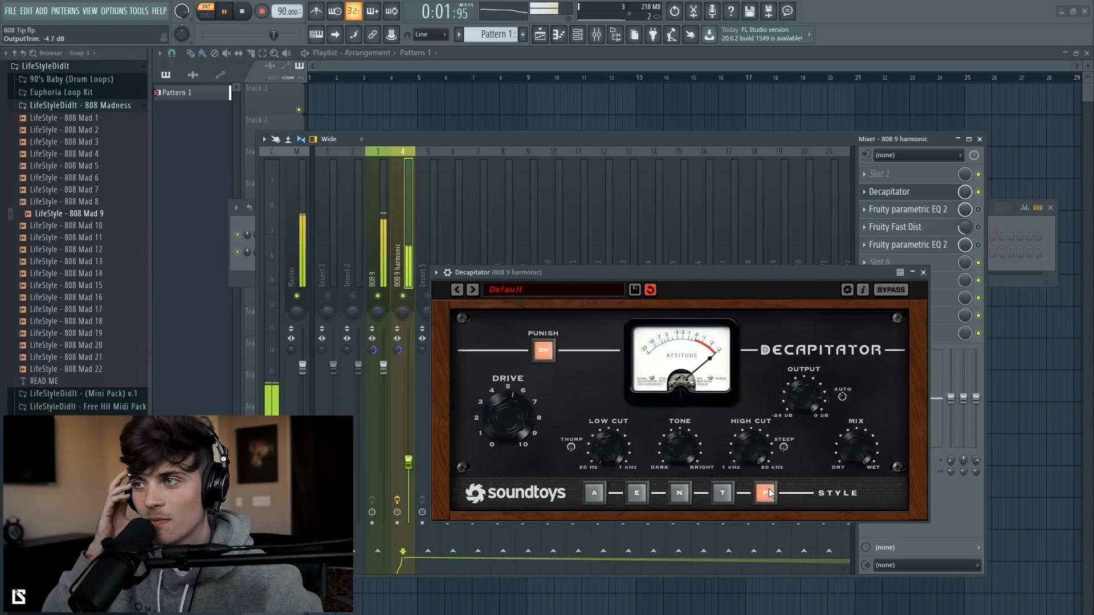
- Move band 1's high pass in the slot 3 equalizer to 457 Hz, and close both plugin windows
left_click(948, 211)
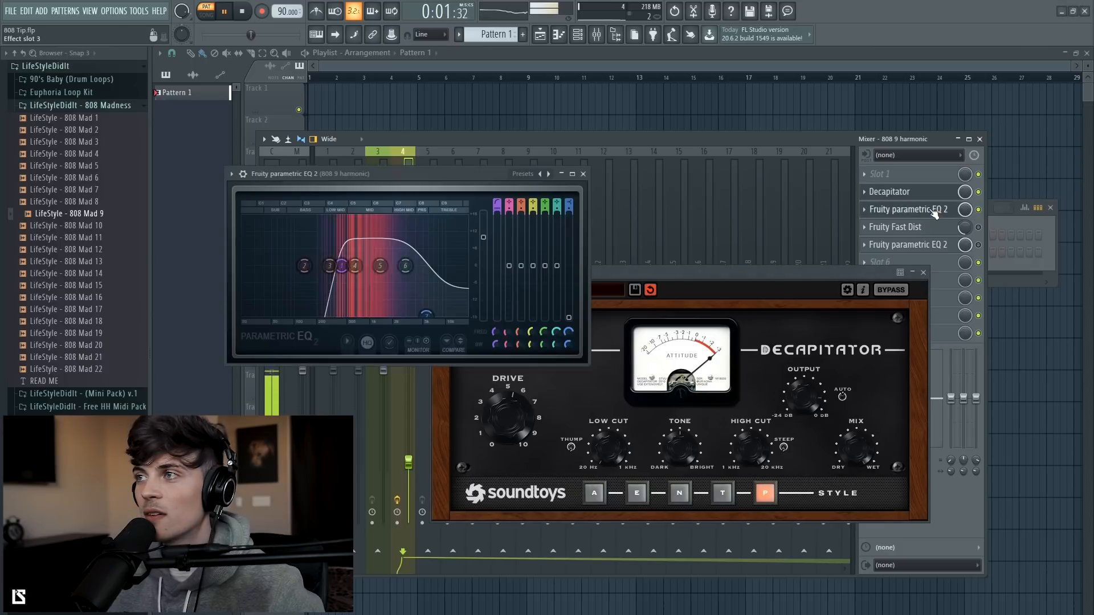
left_click_drag(342, 266, 345, 266)
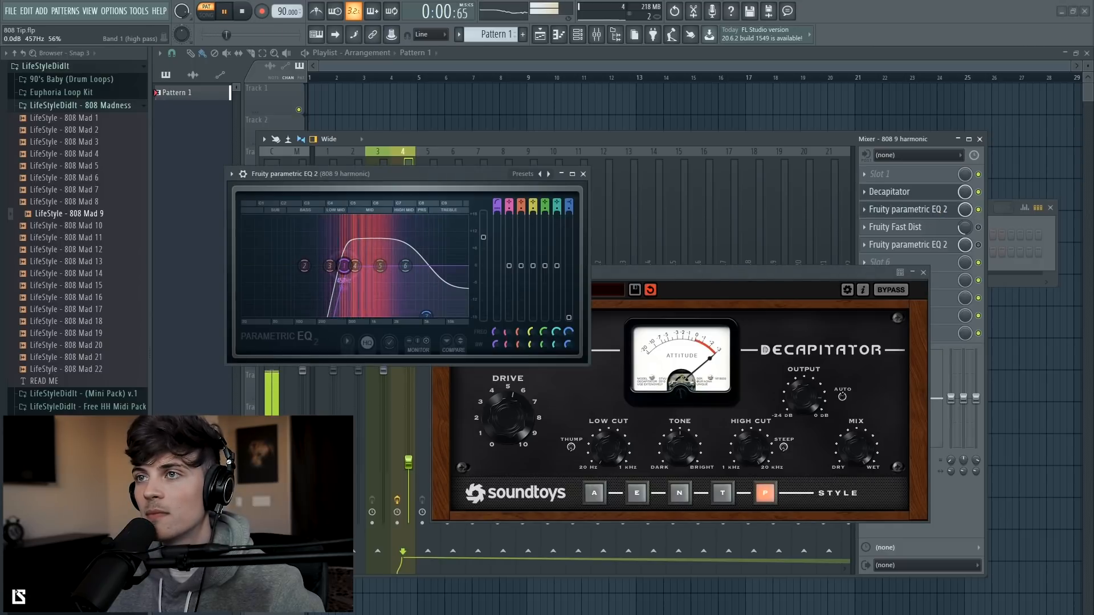
left_click(583, 174)
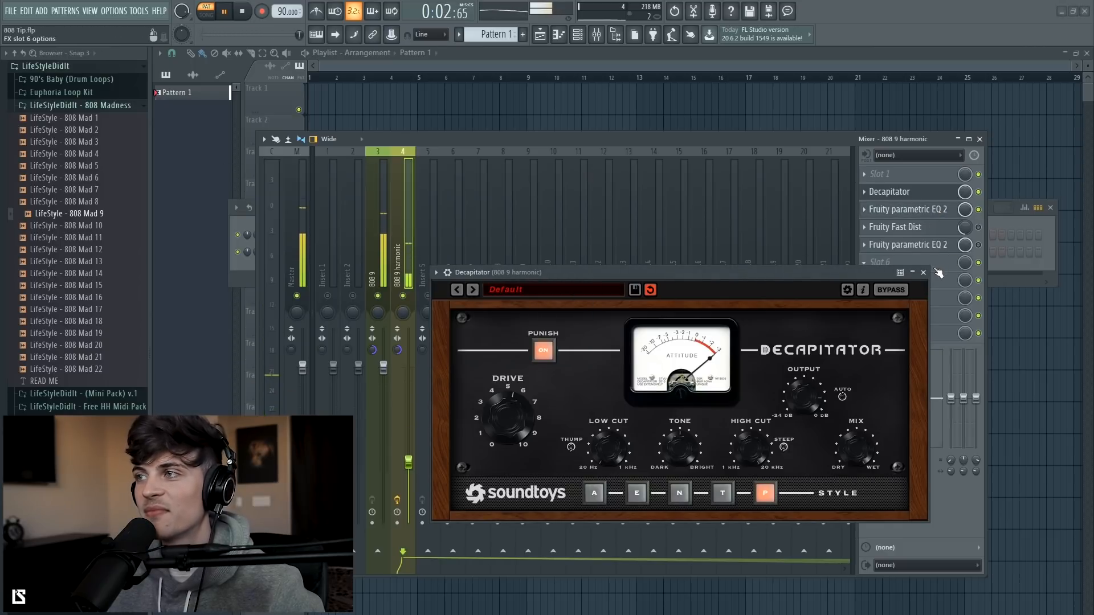
left_click(924, 273)
key("space")
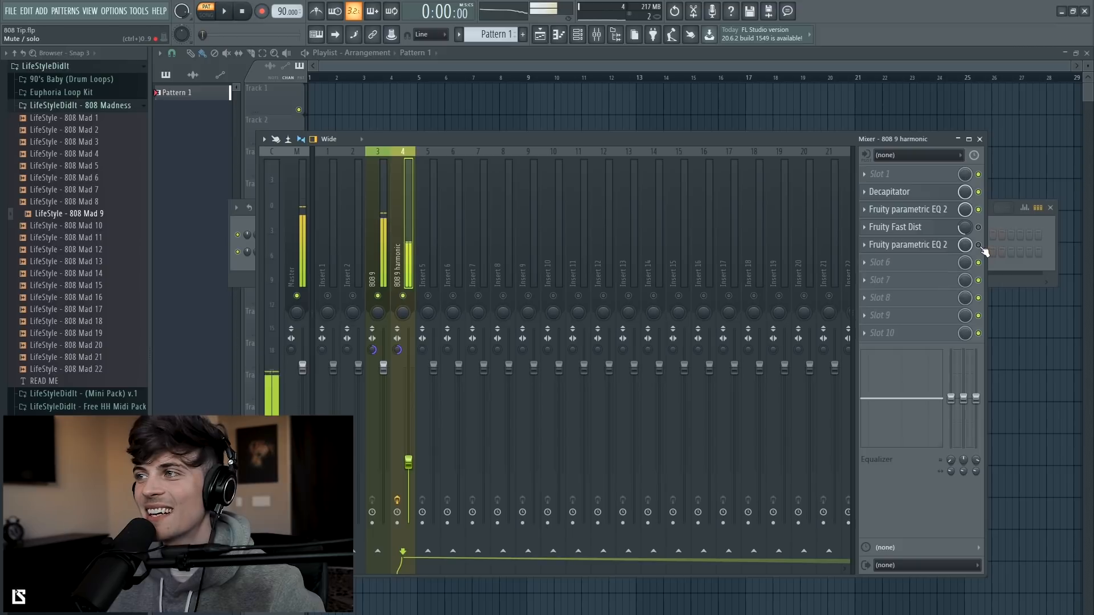
- Enable the slot 5 equalizer, raise band 7's low-pass cutoff slightly, and audition the blend
left_click(940, 251)
left_click_drag(235, 253, 245, 253)
key("space")
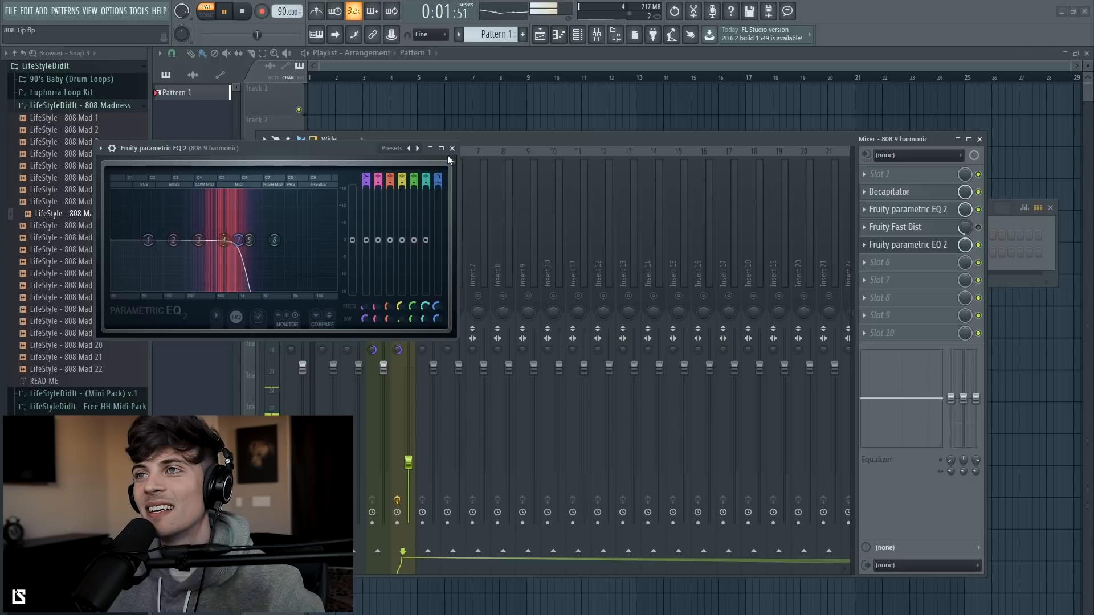
key("space")
left_click(451, 148)
- Check Decapitator and toggle the 808 9 harmonic track's mute to compare the 808 with and without it
left_click(889, 191)
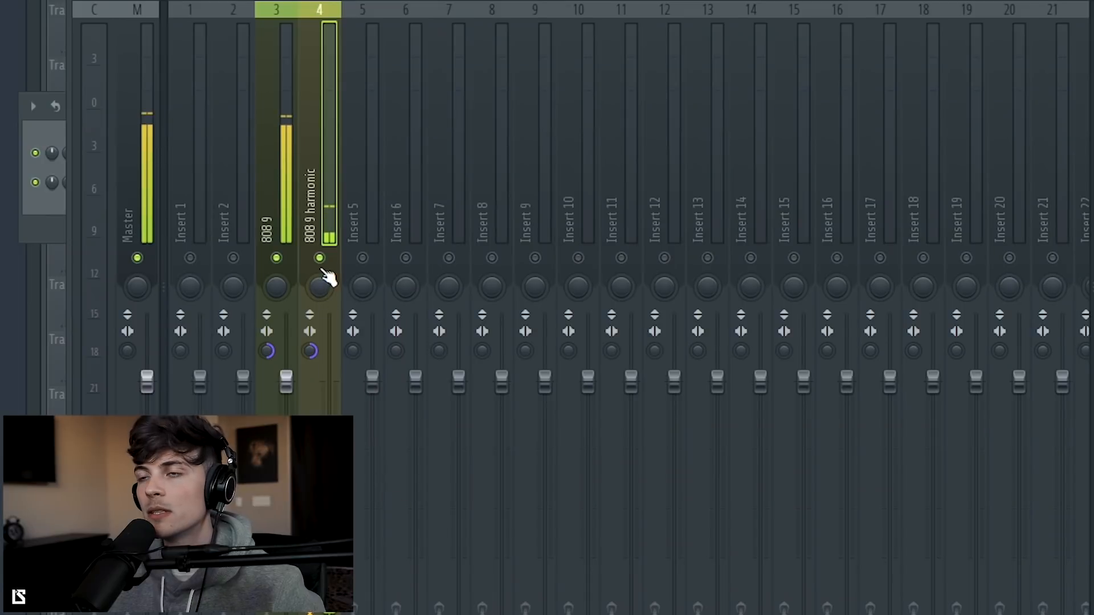
left_click(320, 258)
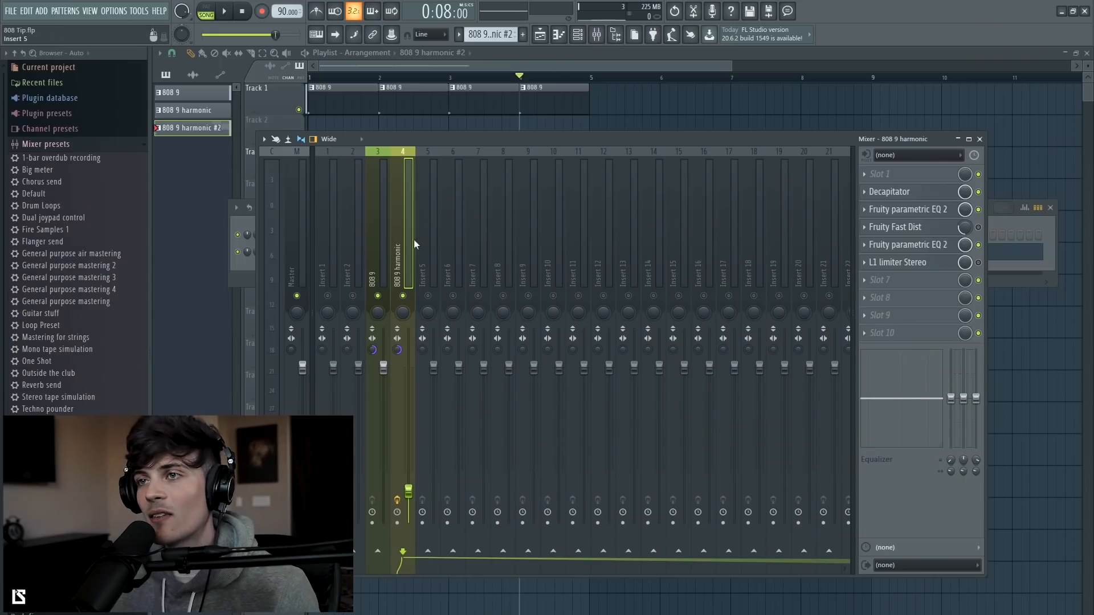
- Route the 808 9 track to Insert 11 as an additional send, and inspect Insert 11 and the 808 9 harmonic track
left_click(383, 245)
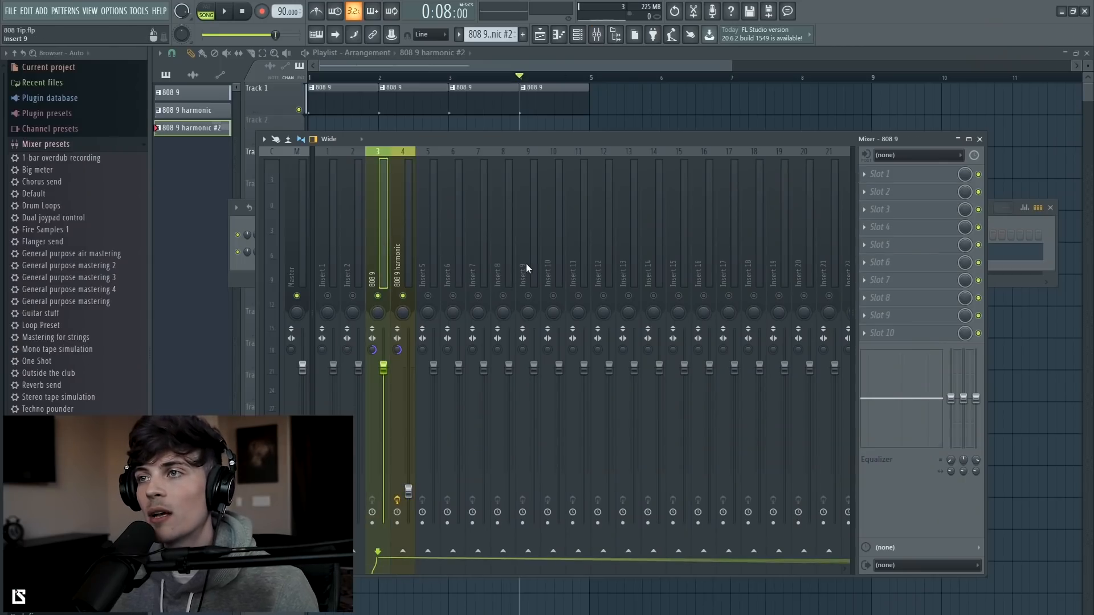
right_click(527, 268)
left_click(371, 268)
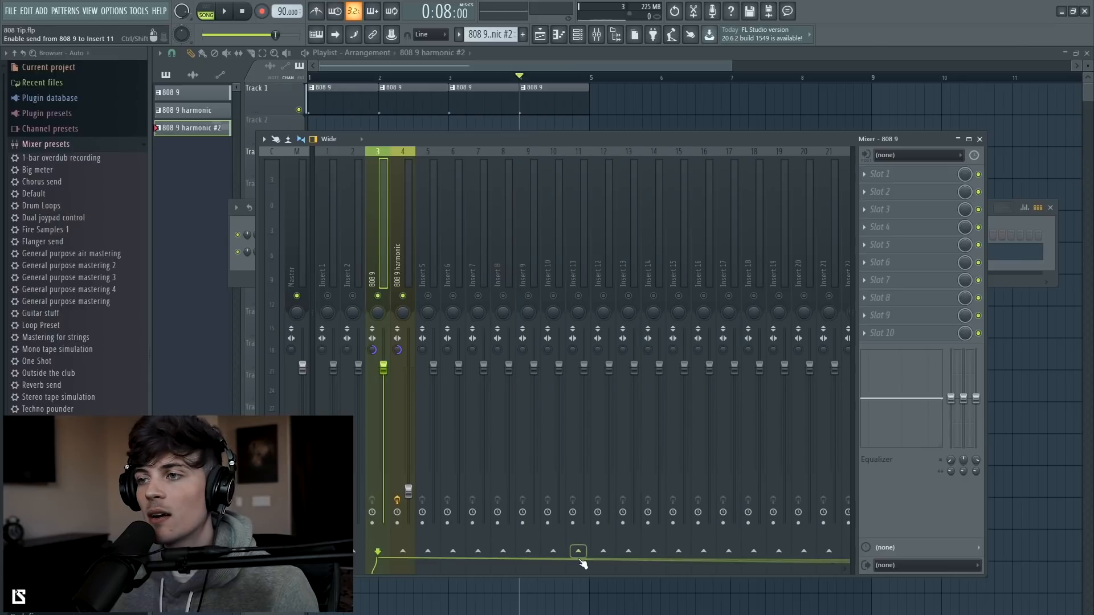
right_click(579, 559)
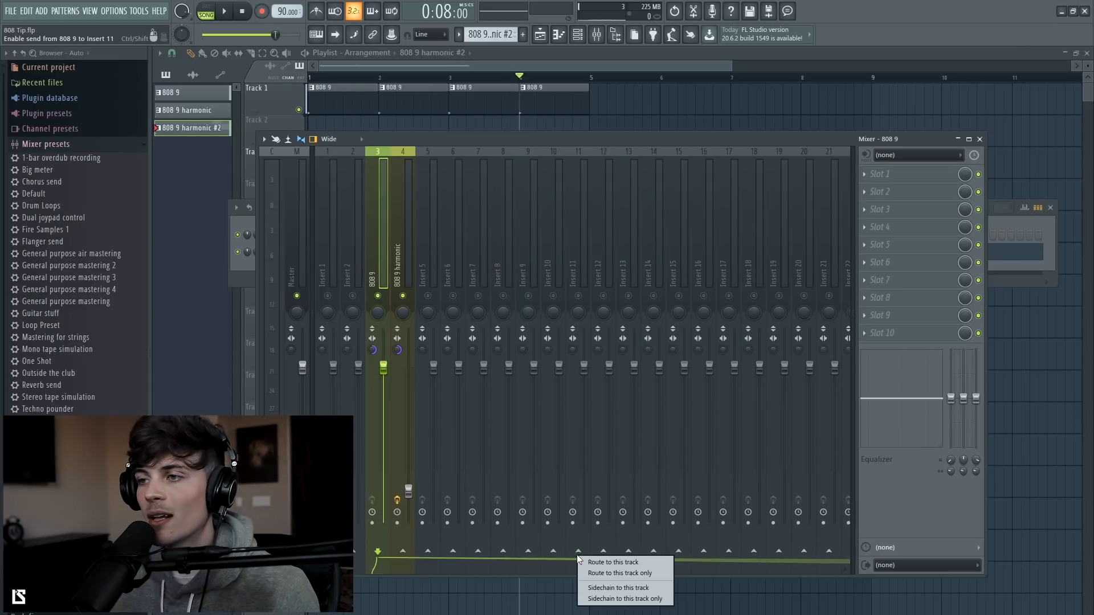
left_click(593, 563)
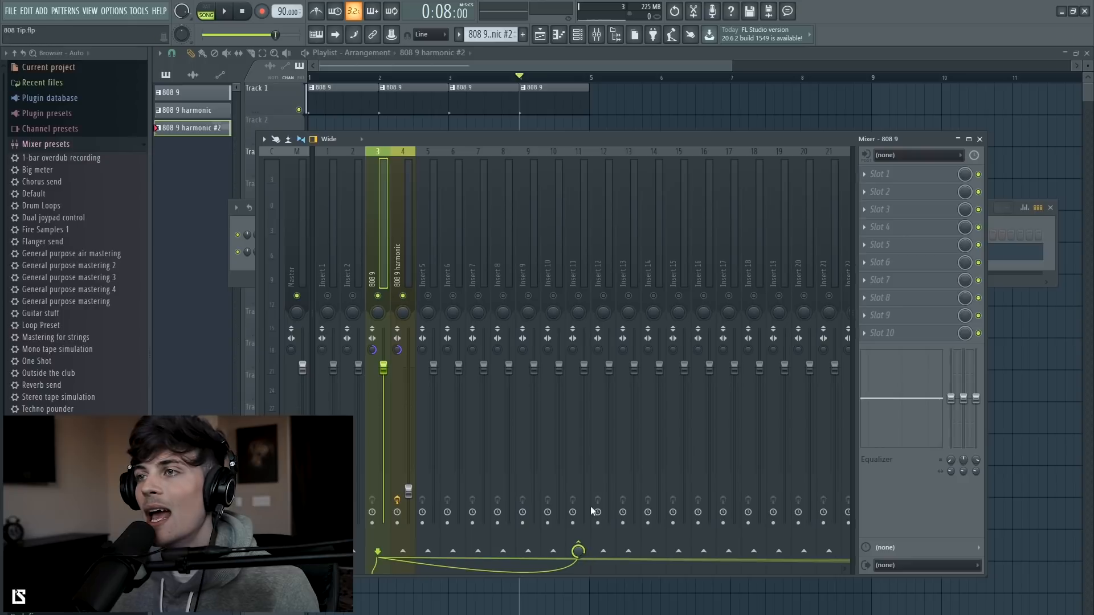
left_click(579, 250)
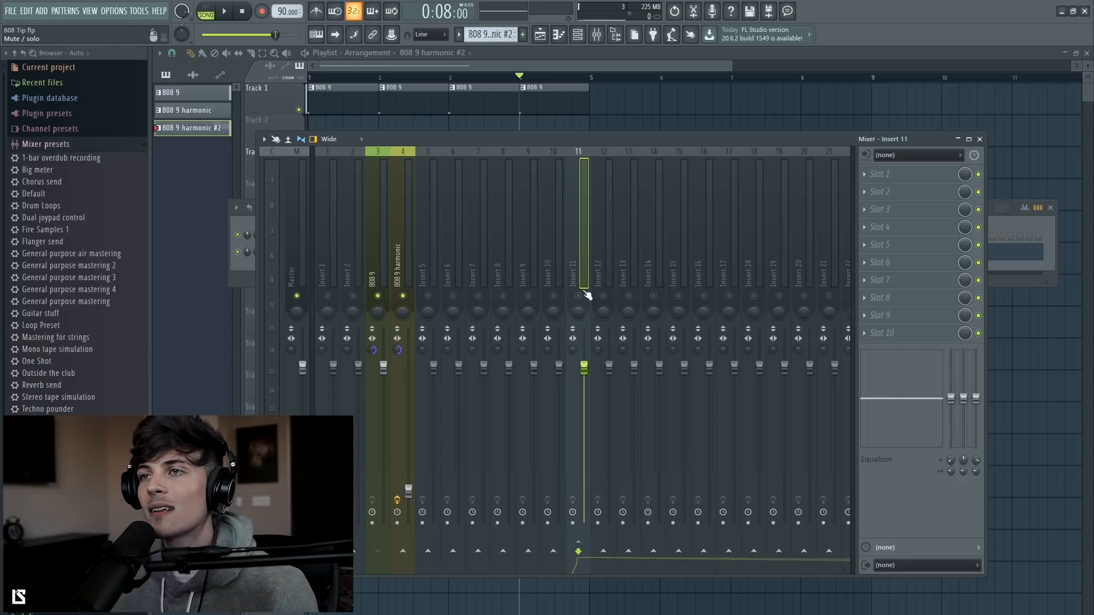
left_click(409, 281)
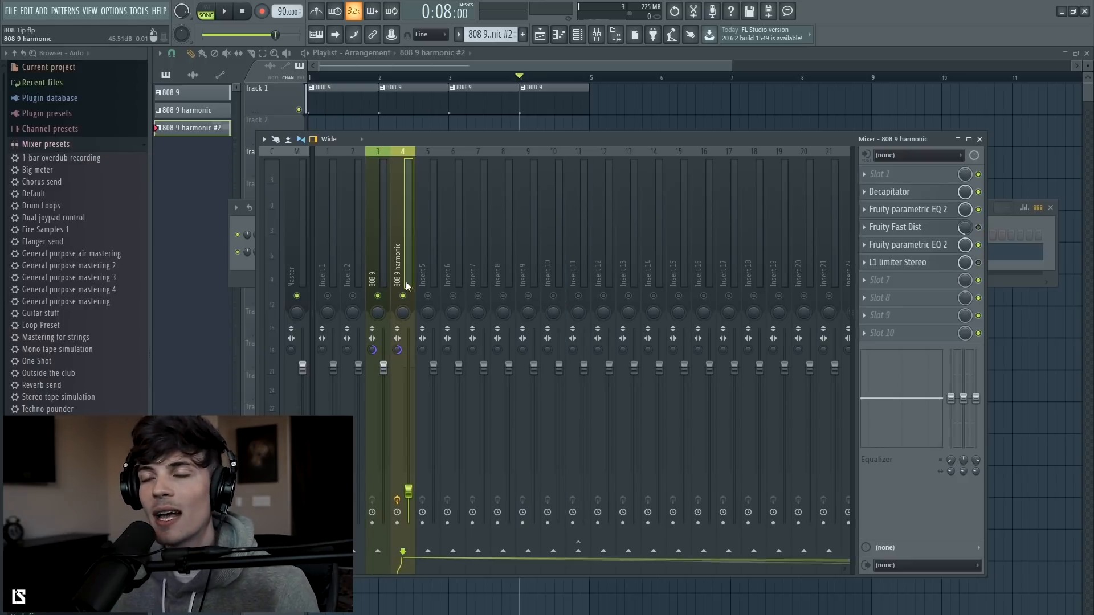
left_click(579, 35)
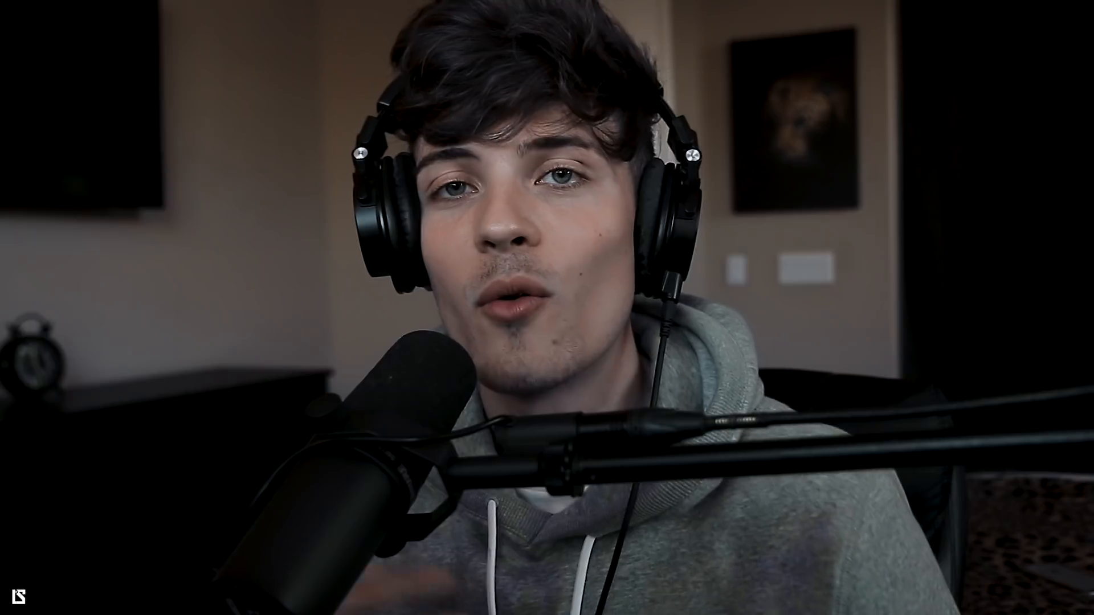